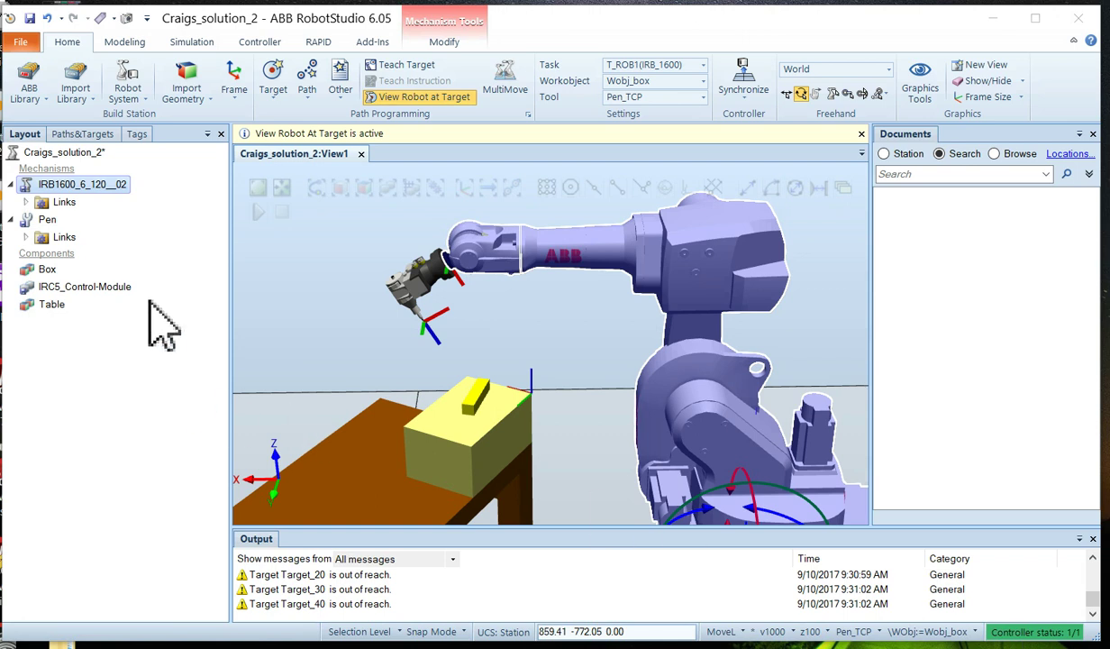
Jump the IRB1600 to its home pose and enable Part Selection with Snap End
left_click(104, 186)
right_click(103, 188)
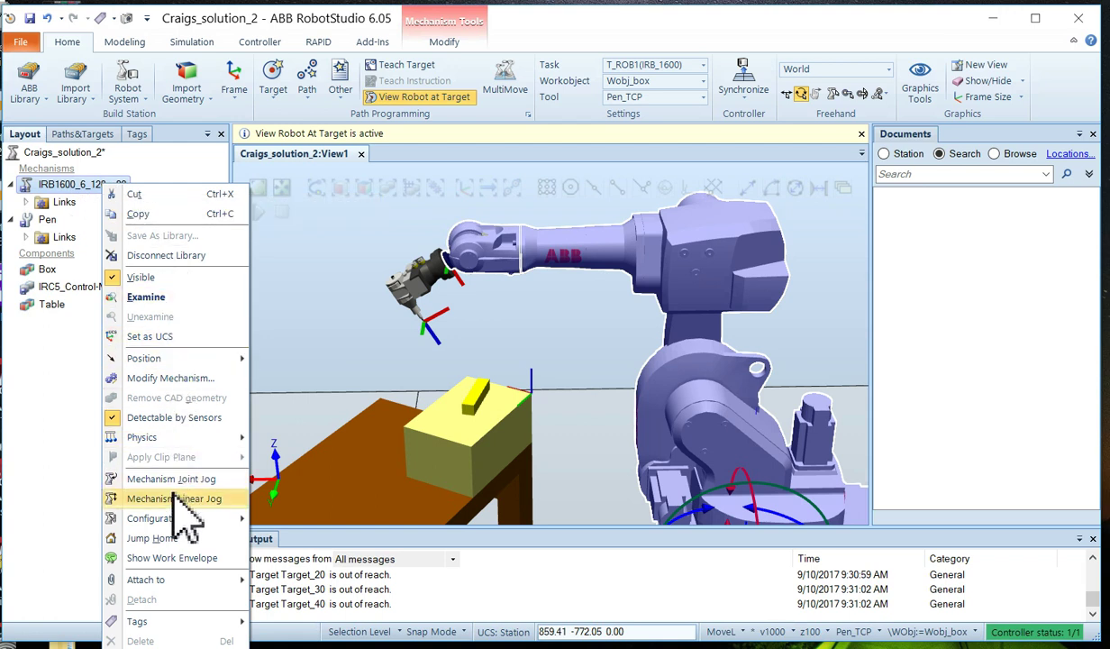
left_click(162, 540)
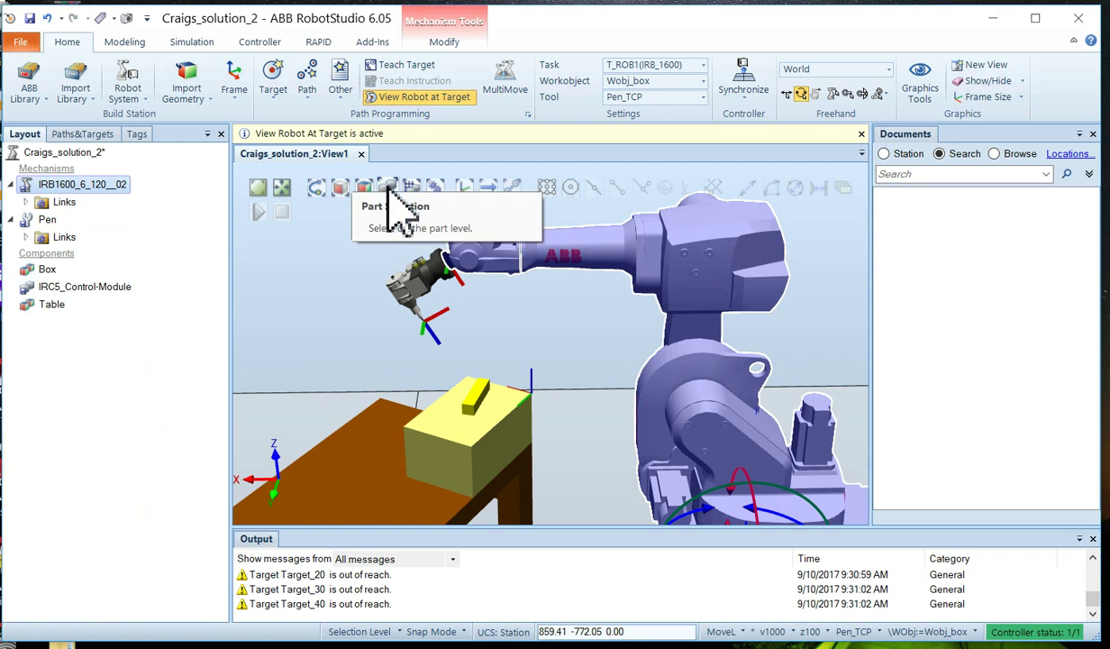
left_click(388, 187)
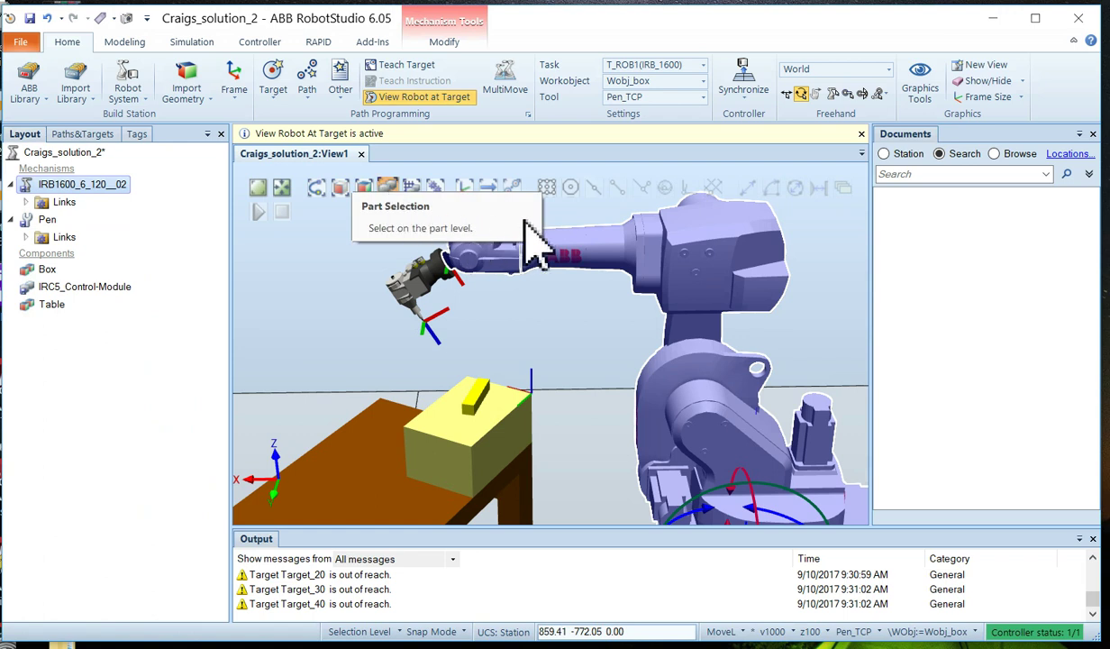
left_click(617, 186)
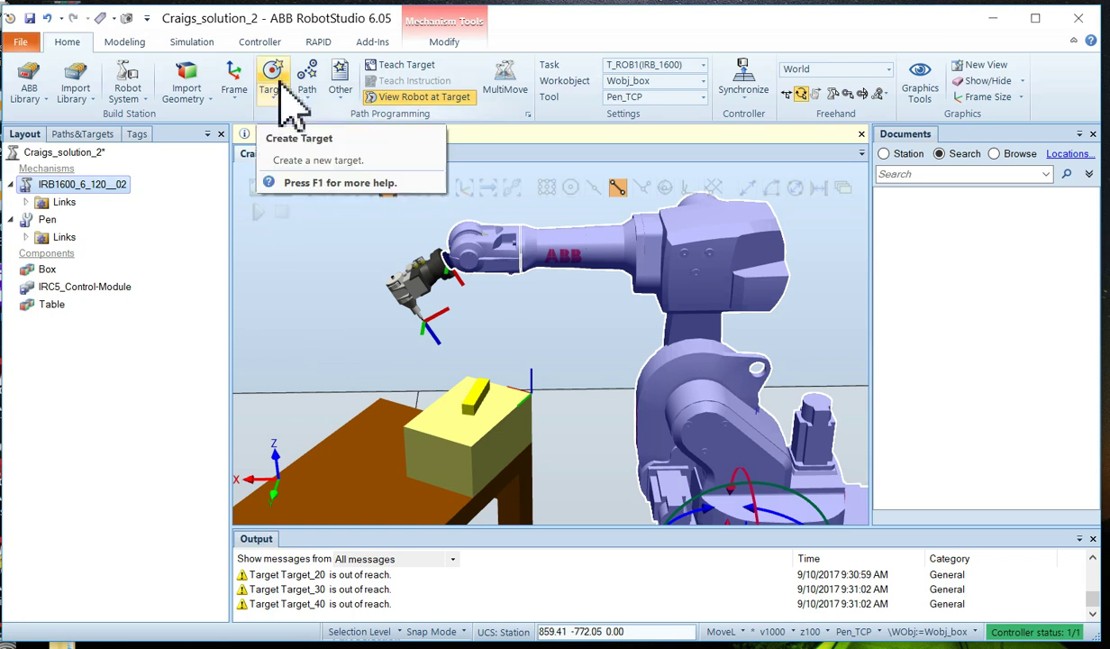
With Create Target, pick four snapped points on the yellow bar's top and create them
left_click(287, 113)
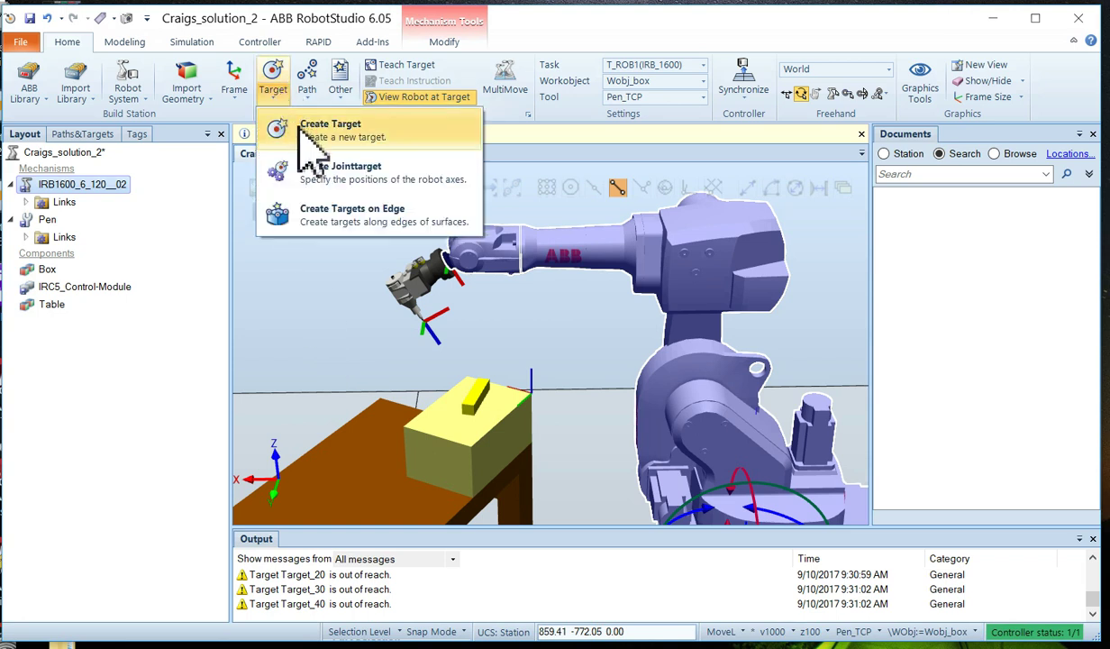
left_click(312, 135)
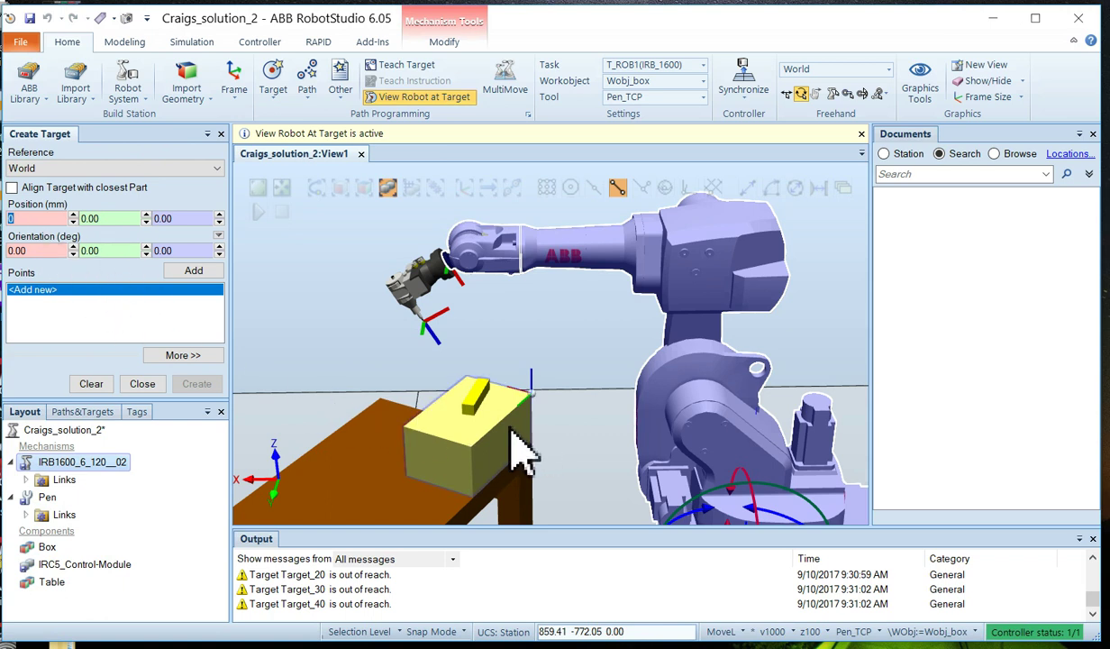
scroll(464, 439, "up", 1)
scroll(464, 441, "up", 3)
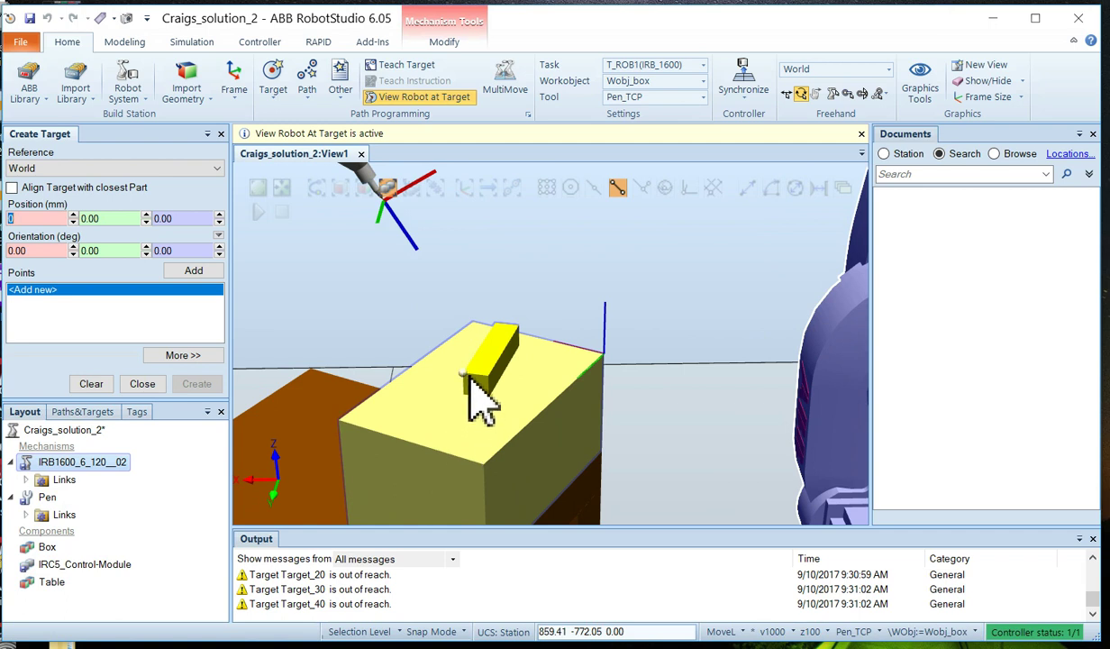
left_click(465, 374)
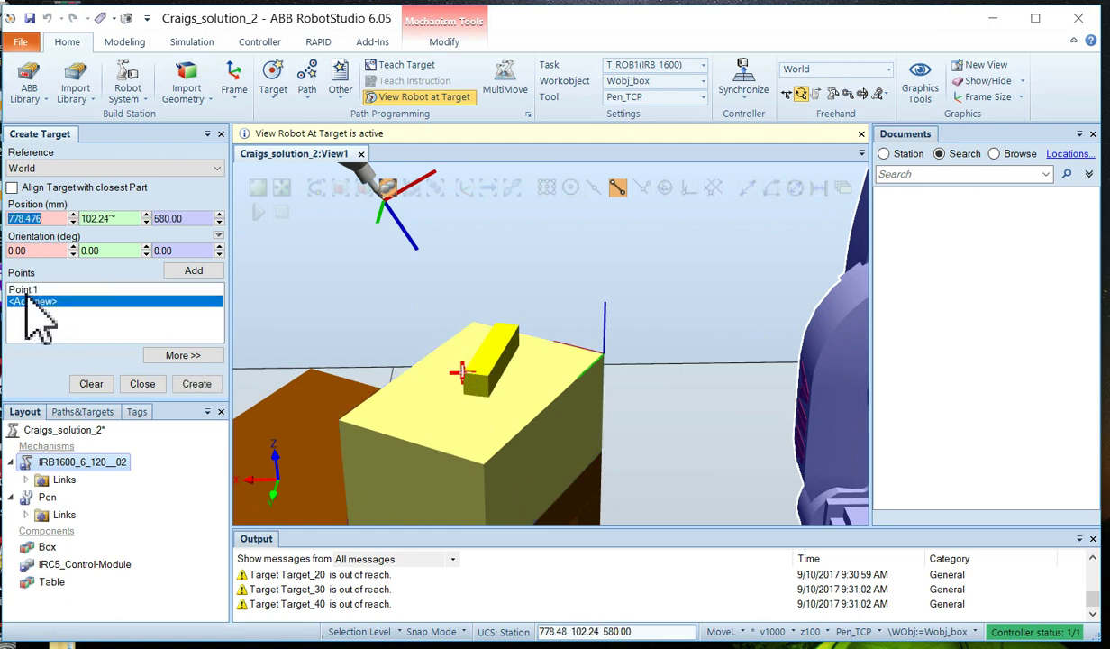
left_click(488, 377)
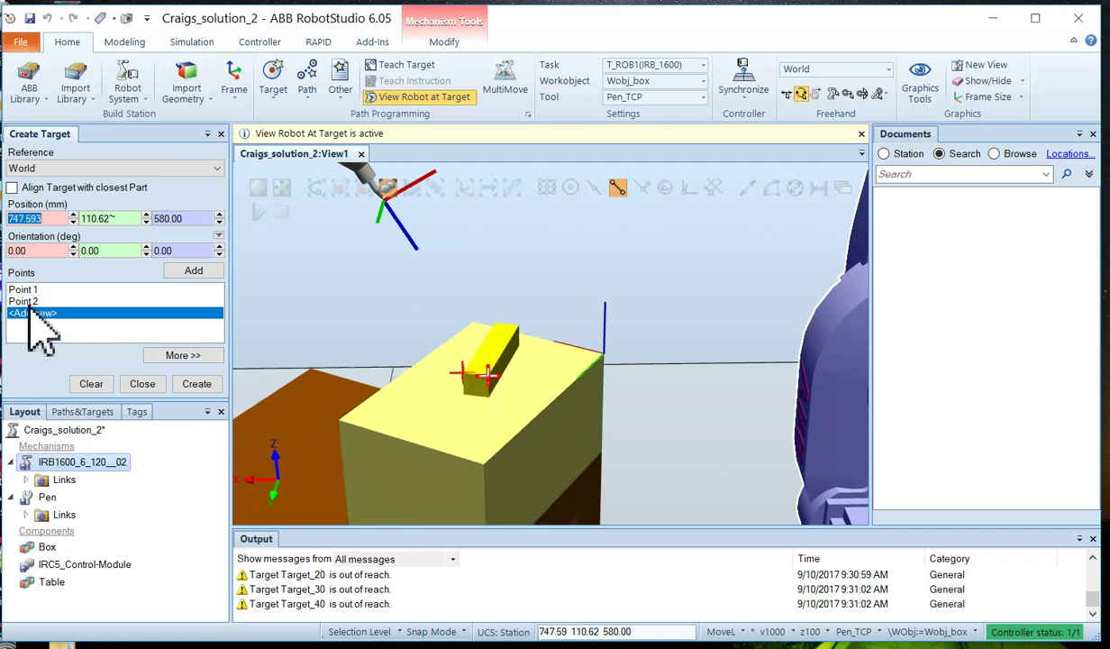
left_click(518, 327)
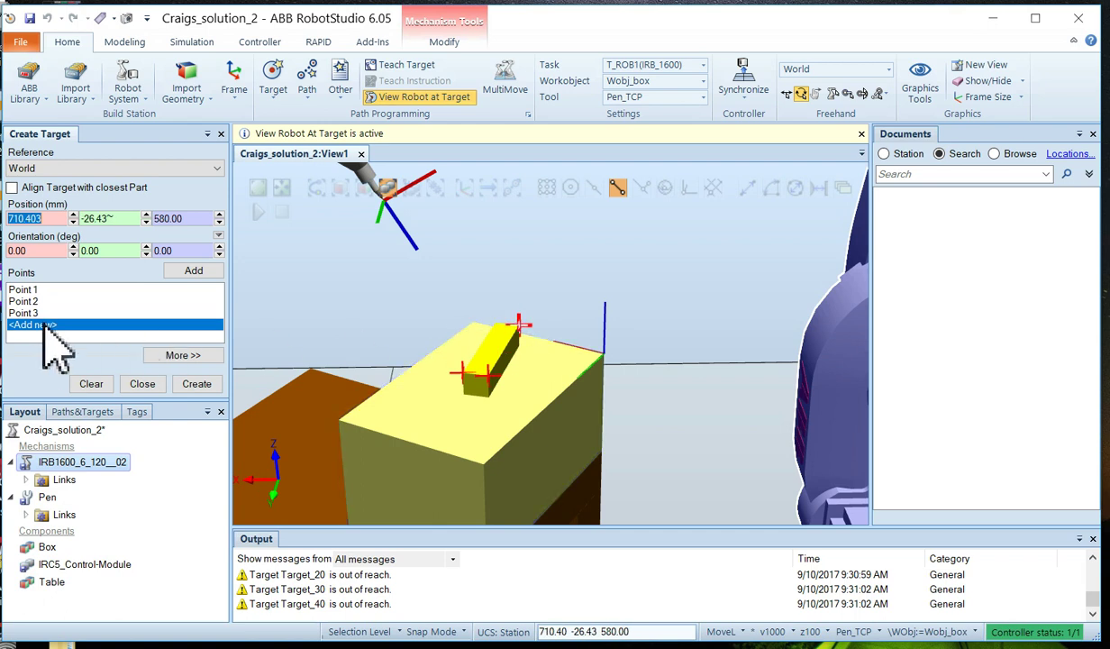
left_click(494, 321)
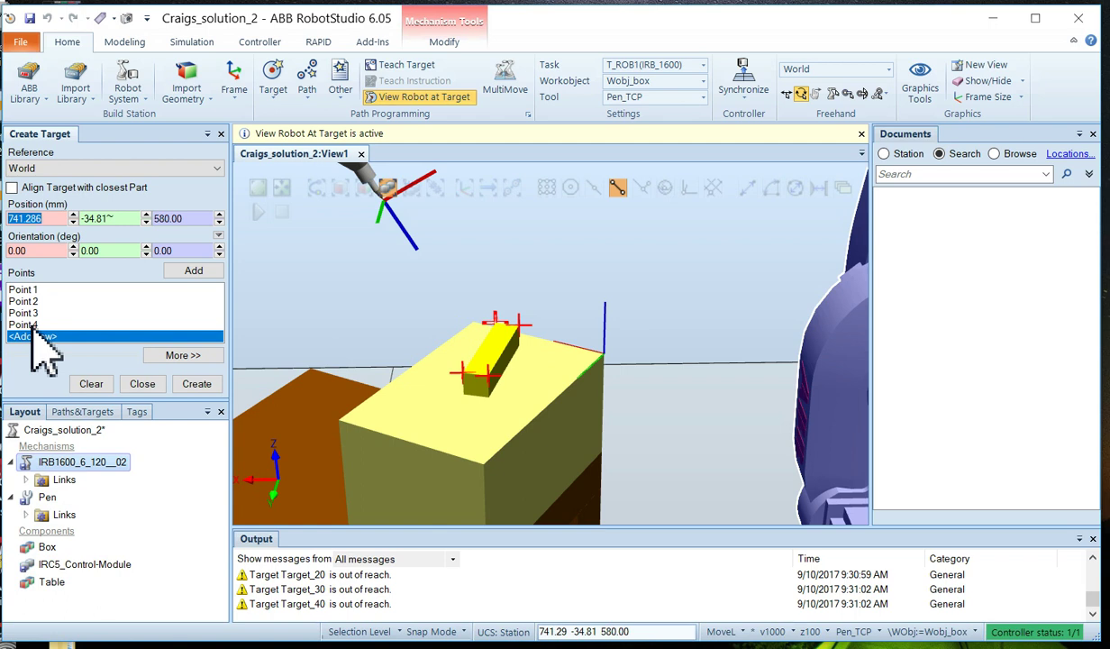
left_click(196, 386)
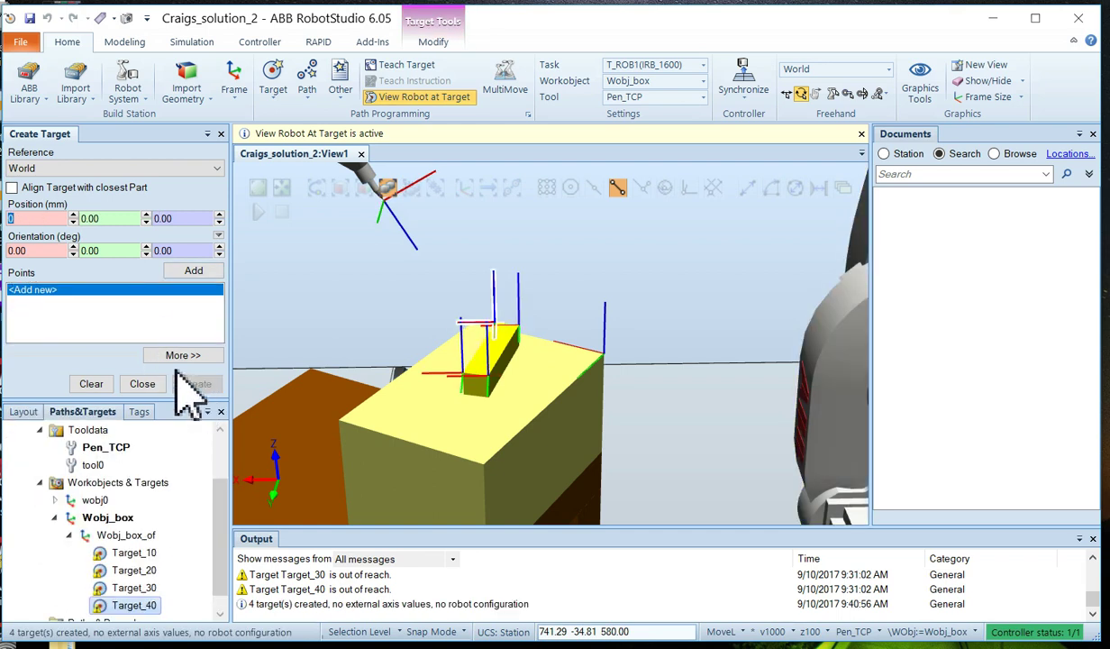
Close the Create Target panel and turn on View Robot at Target for Target_10
left_click(145, 384)
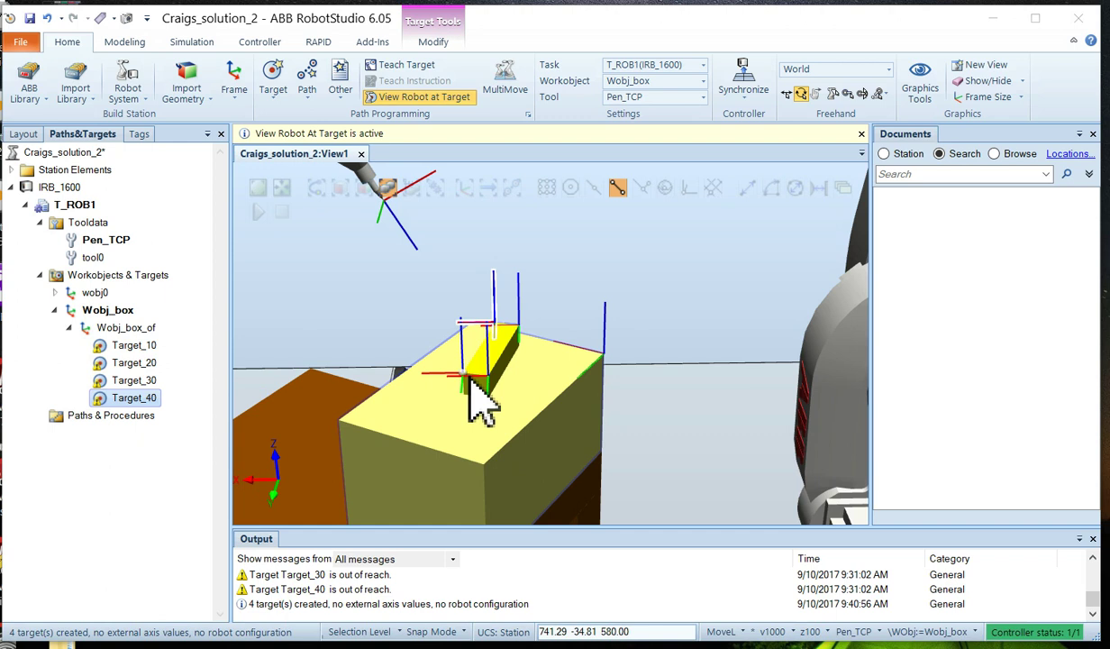
left_click(129, 347)
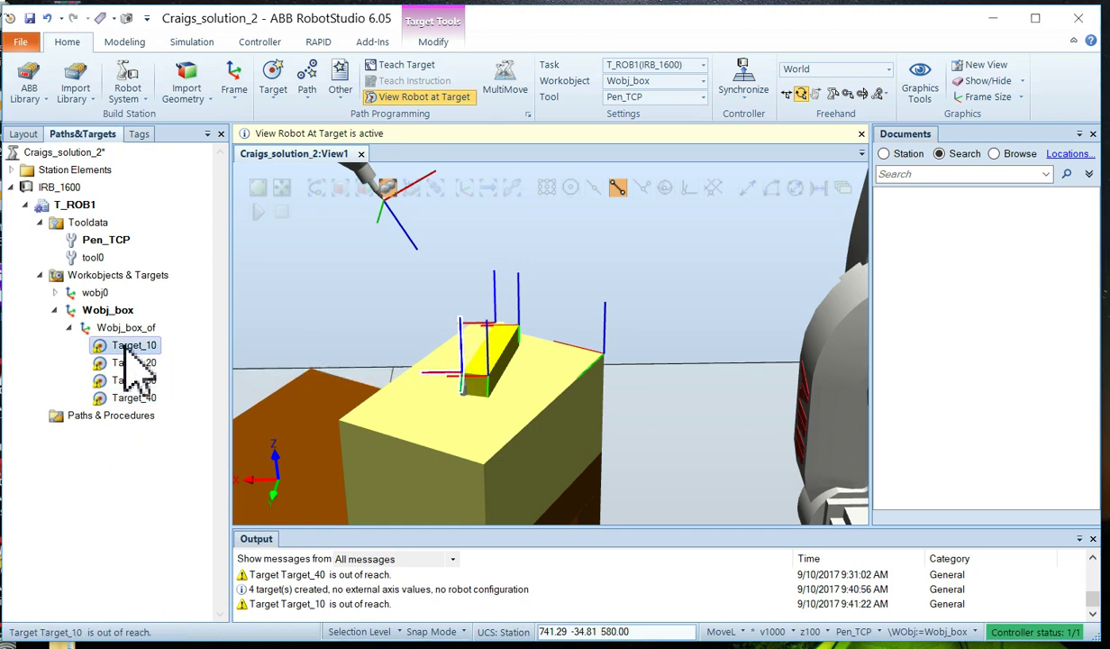
right_click(126, 353)
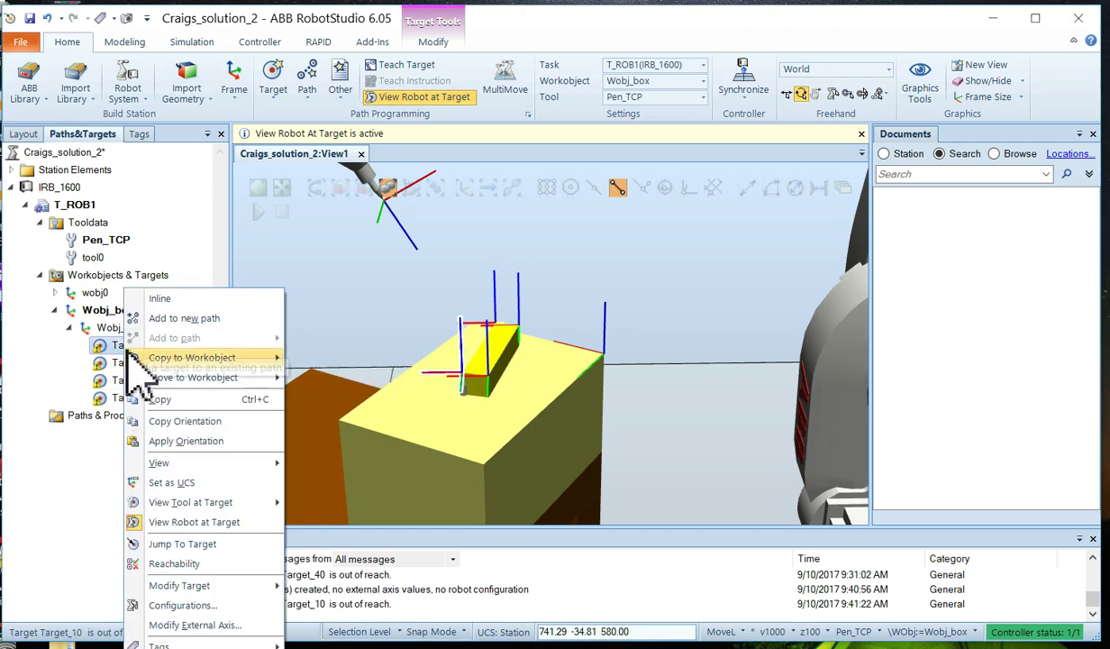
mouse_move(135, 359)
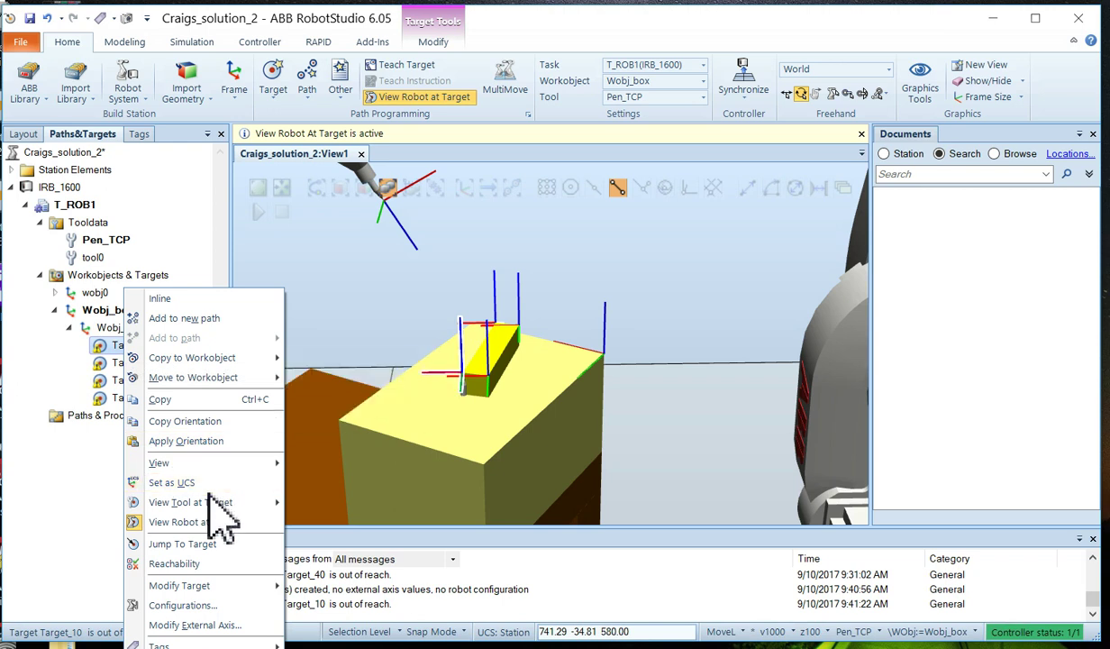
mouse_move(216, 505)
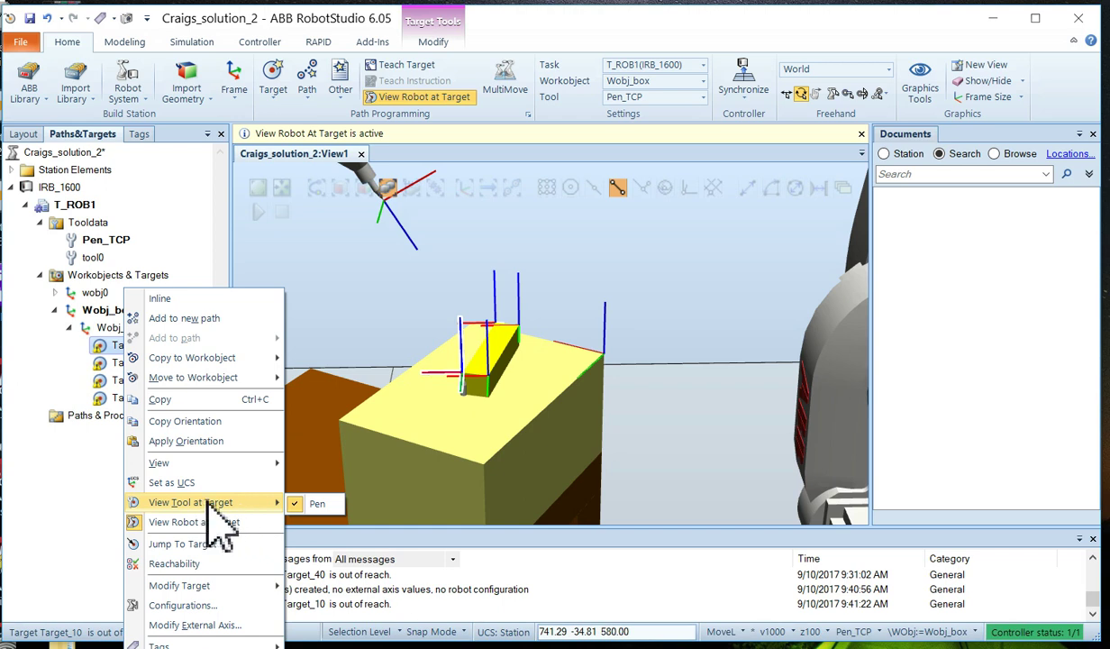
left_click(325, 519)
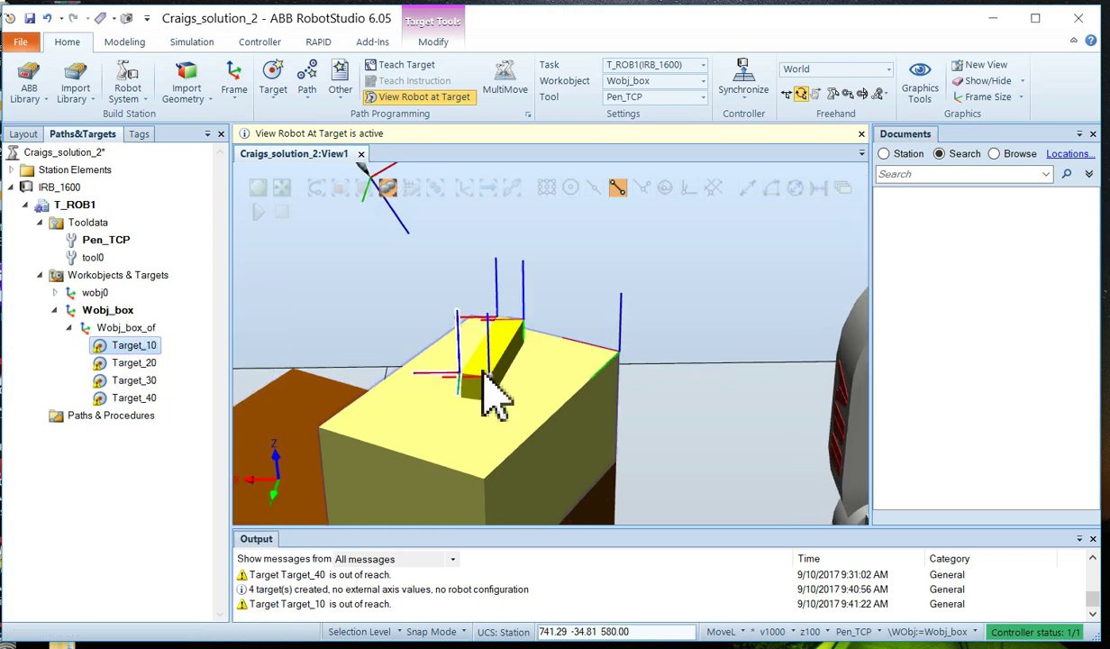
Show the Pen tool at Target_10 and orbit to see the robot beside the box
right_click(112, 347)
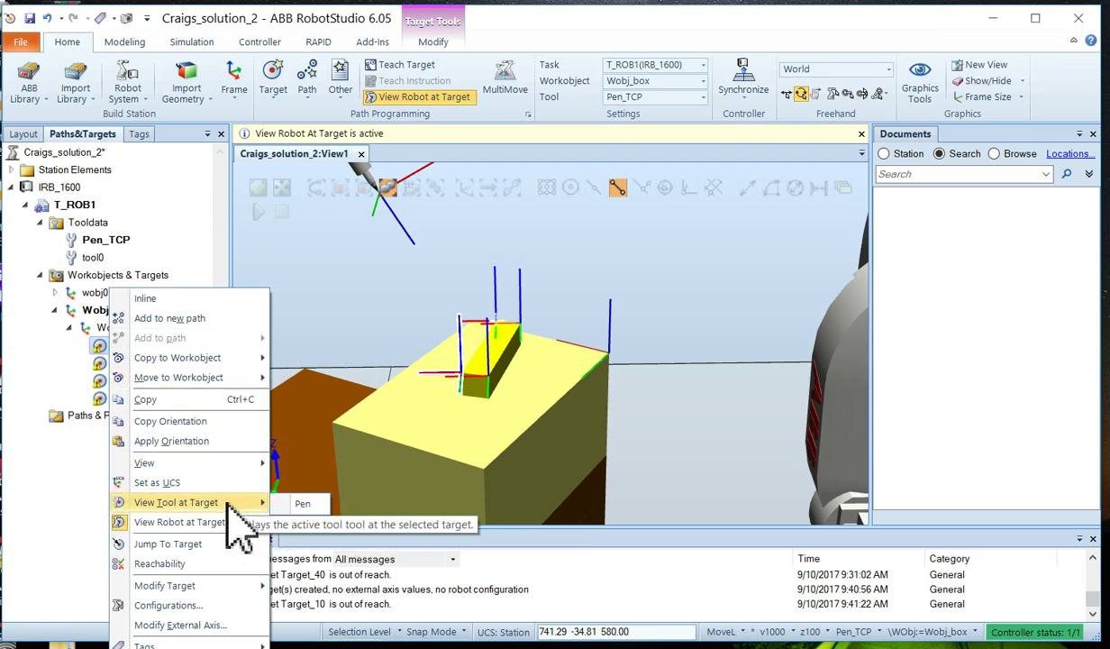
left_click(305, 507)
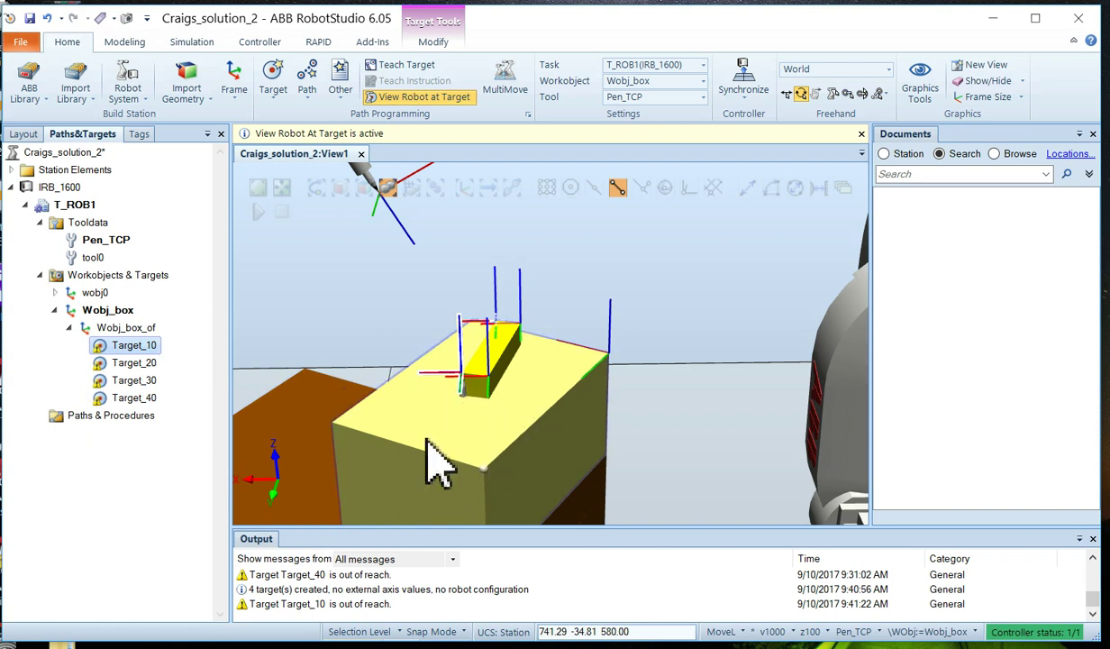
left_click_drag(429, 459, 496, 498, "ctrl+shift")
left_click_drag(354, 469, 439, 396, "ctrl+shift")
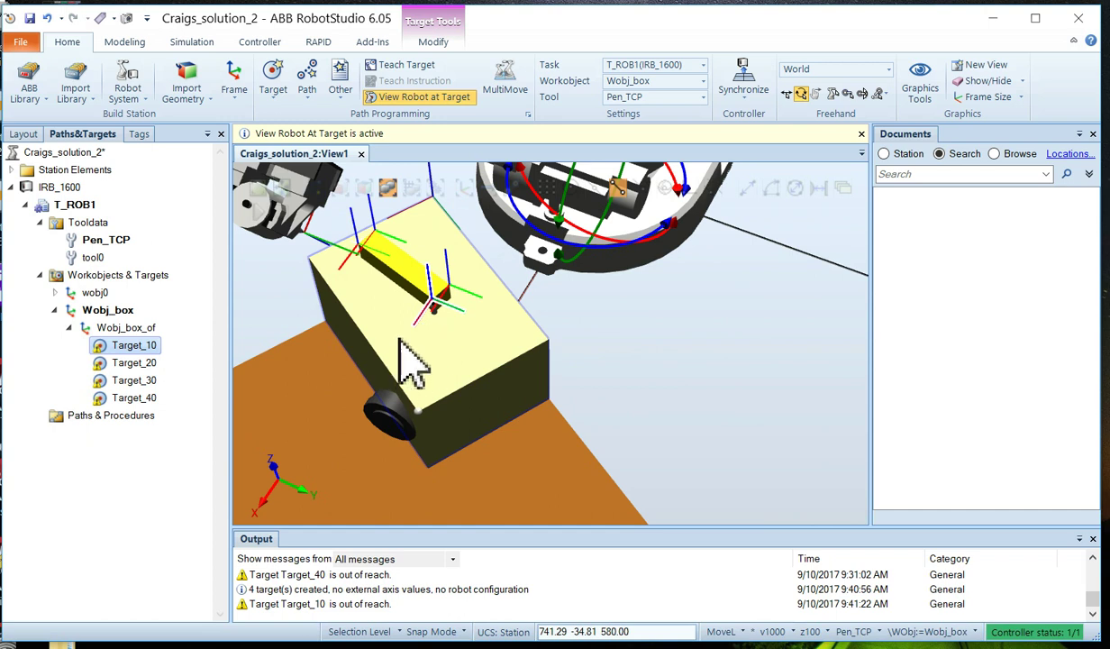
Hide the Box component in the Layout tree
left_click(25, 134)
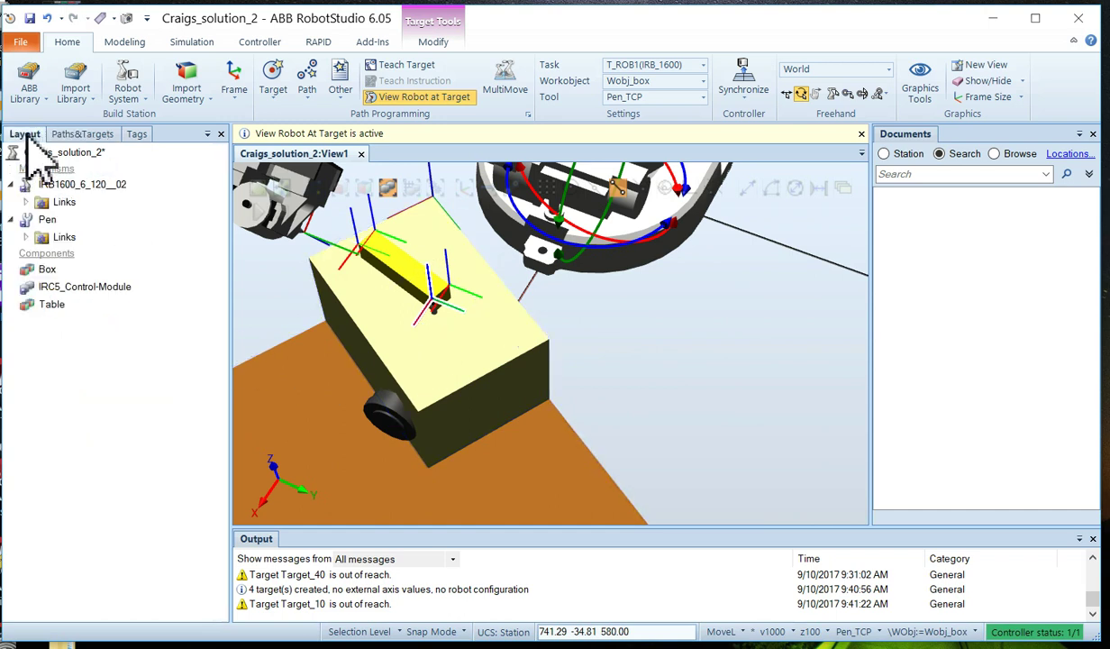
left_click(45, 270)
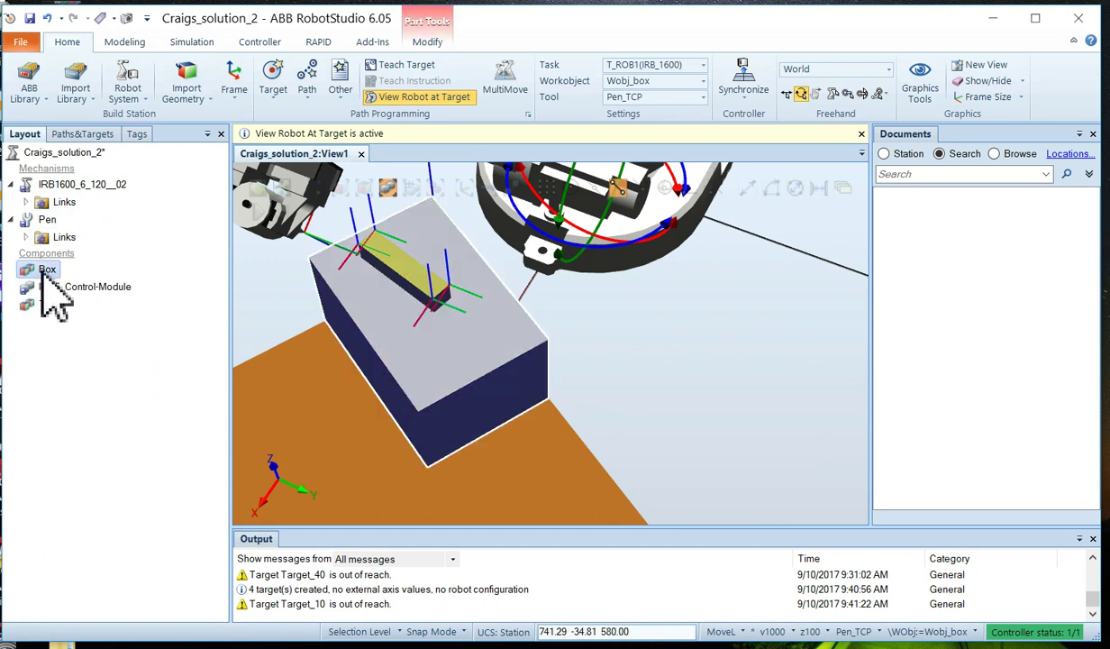
right_click(41, 274)
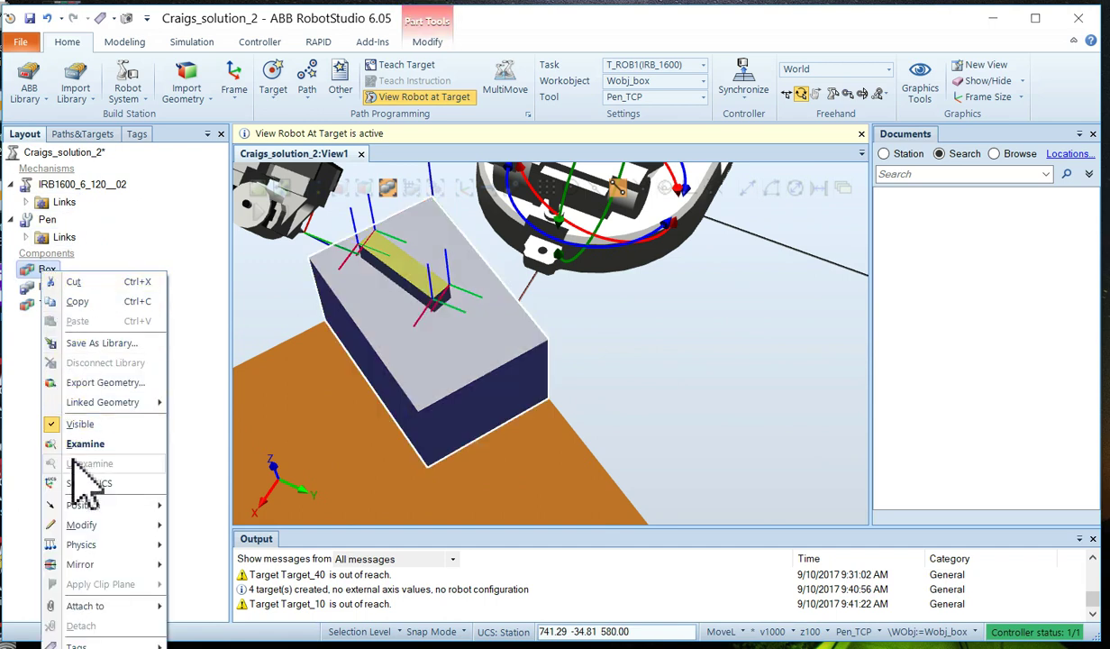
left_click(79, 424)
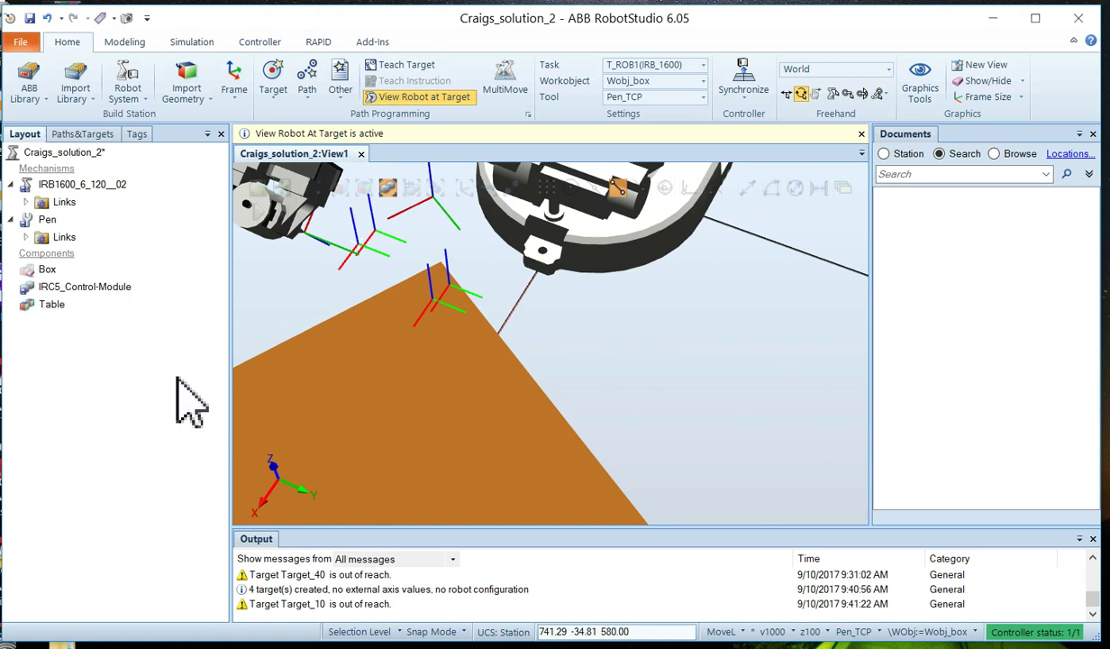
left_click(88, 135)
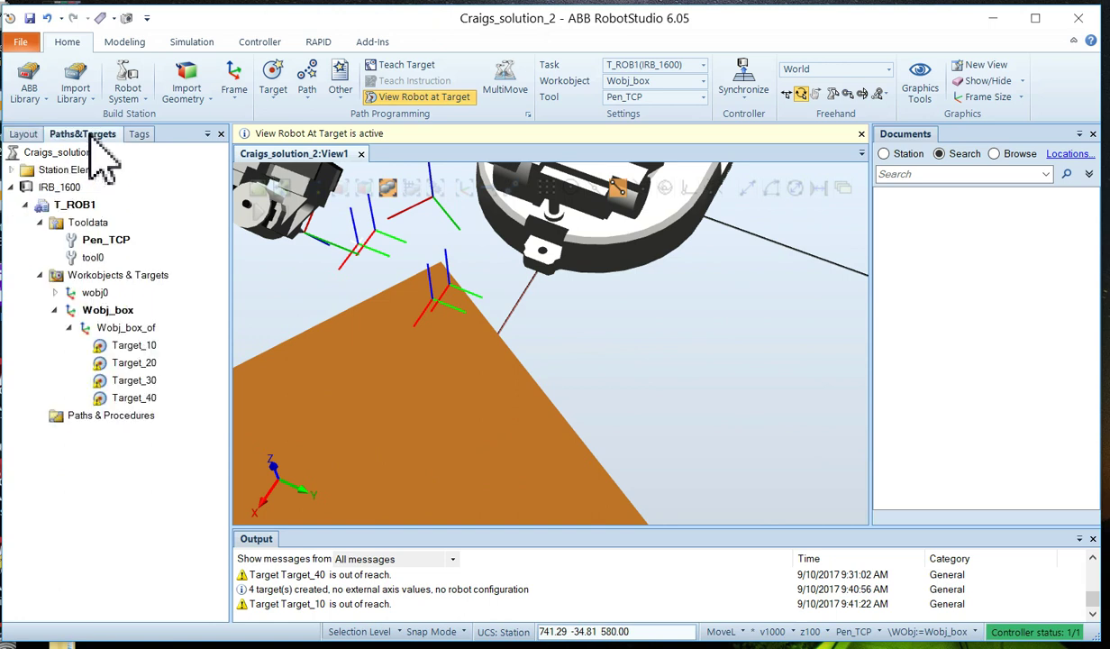
Preview the robot at Target_10 and Target_20 to check their reachability
left_click(134, 347)
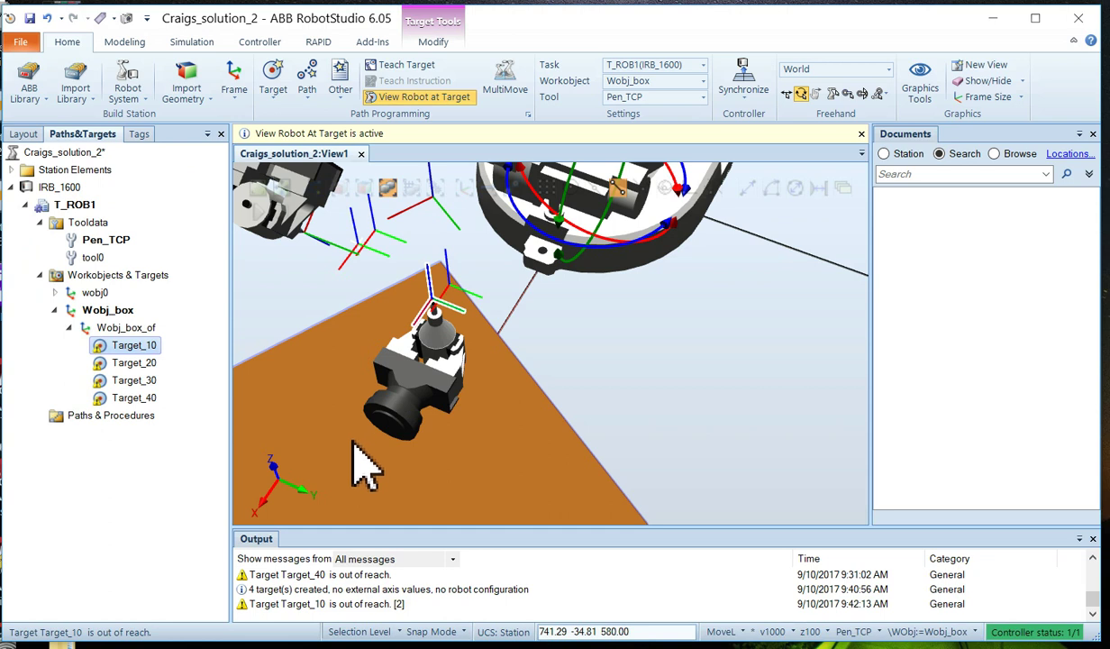
left_click_drag(354, 446, 273, 406, "ctrl+shift")
left_click(269, 405)
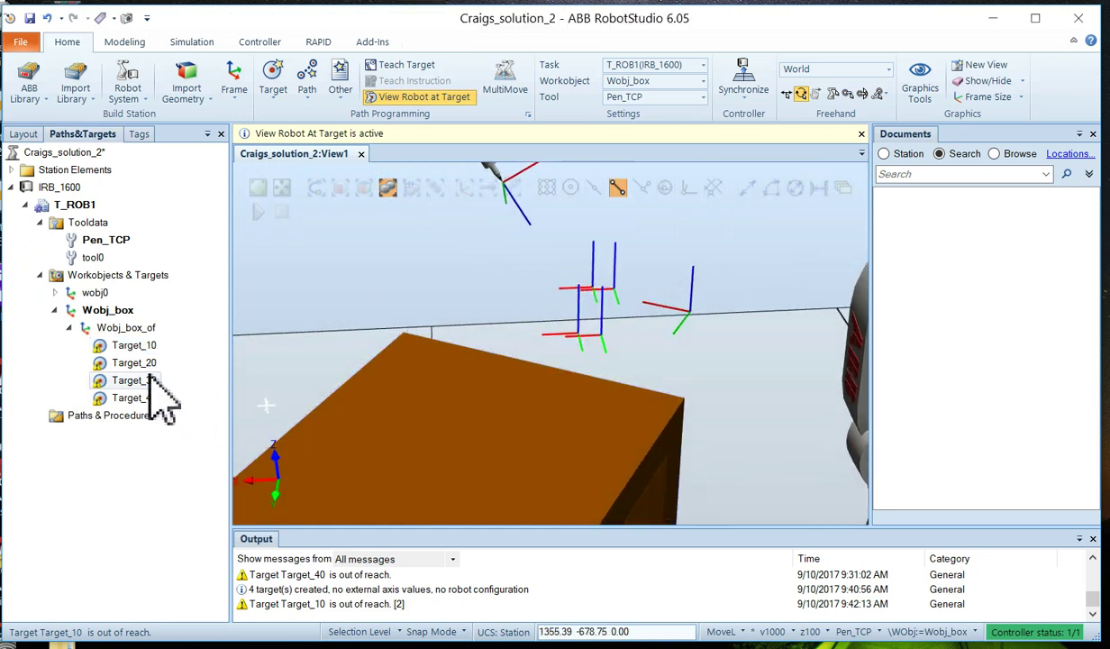
key("Down")
key("Down")
key("Down")
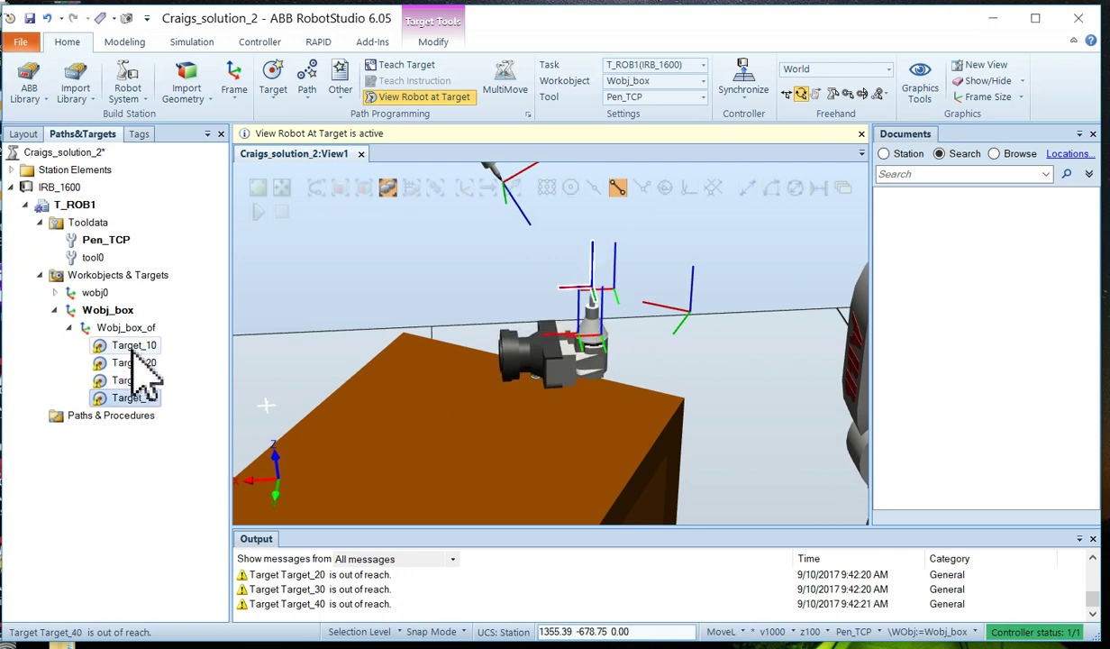
left_click(136, 346)
left_click(135, 363)
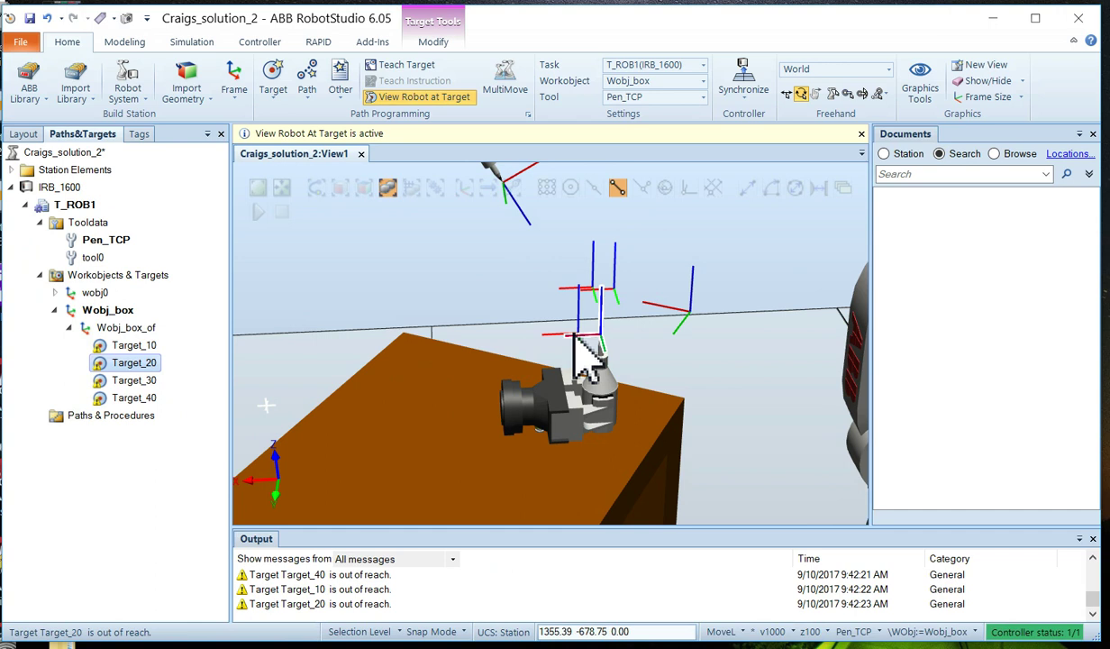
left_click(129, 348)
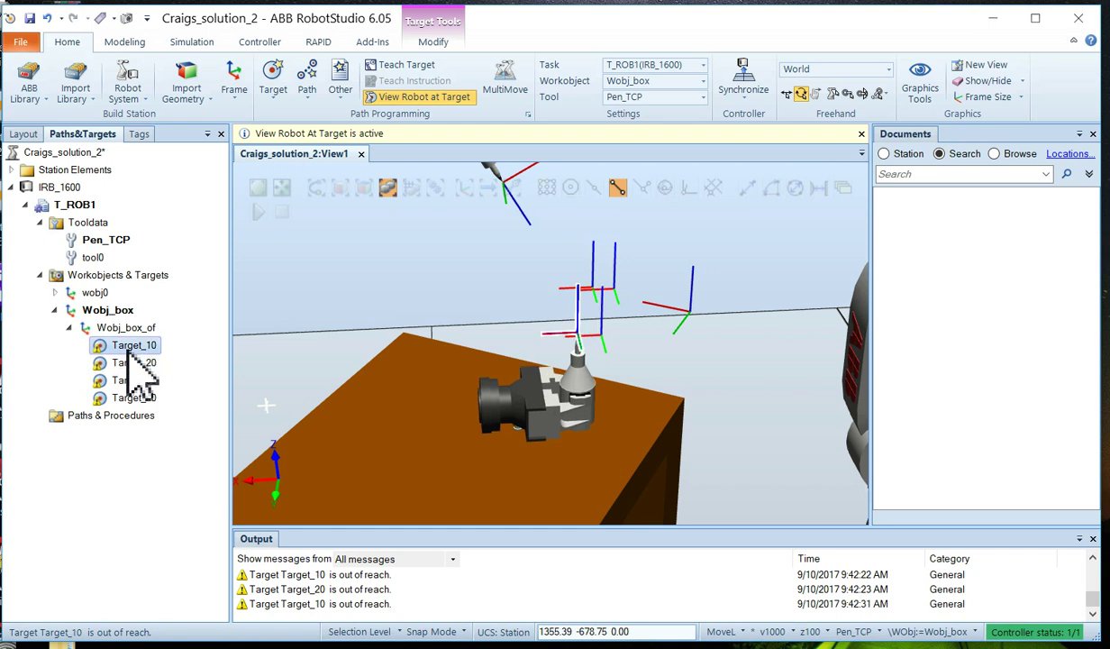
Open the Rotate settings for Target_10
right_click(130, 355)
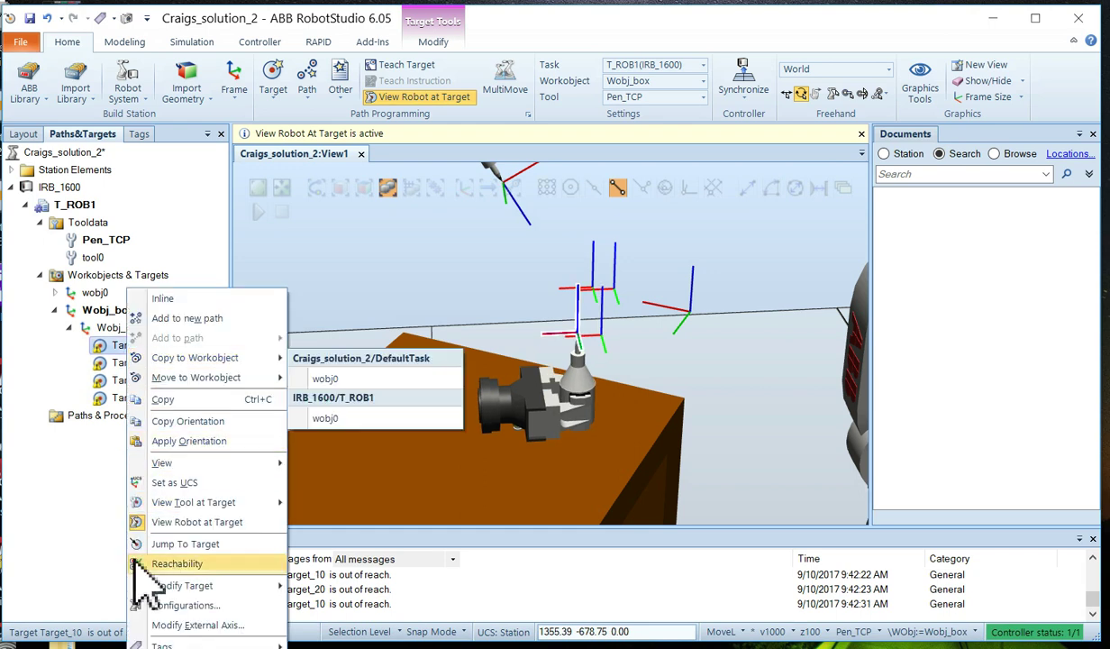
mouse_move(142, 585)
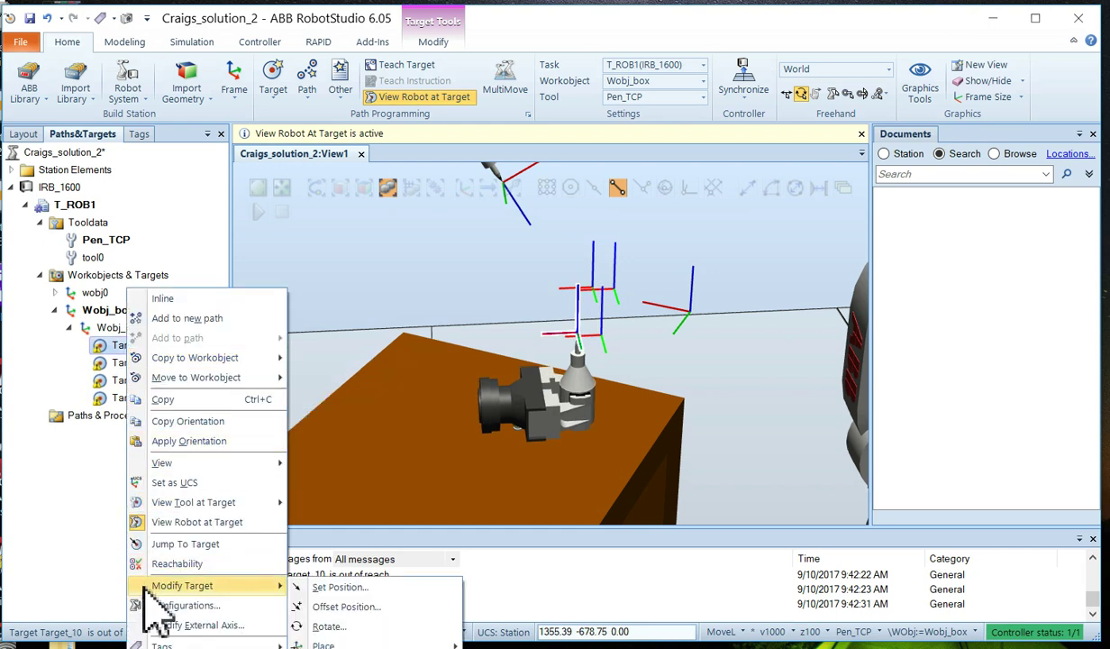
left_click(326, 627)
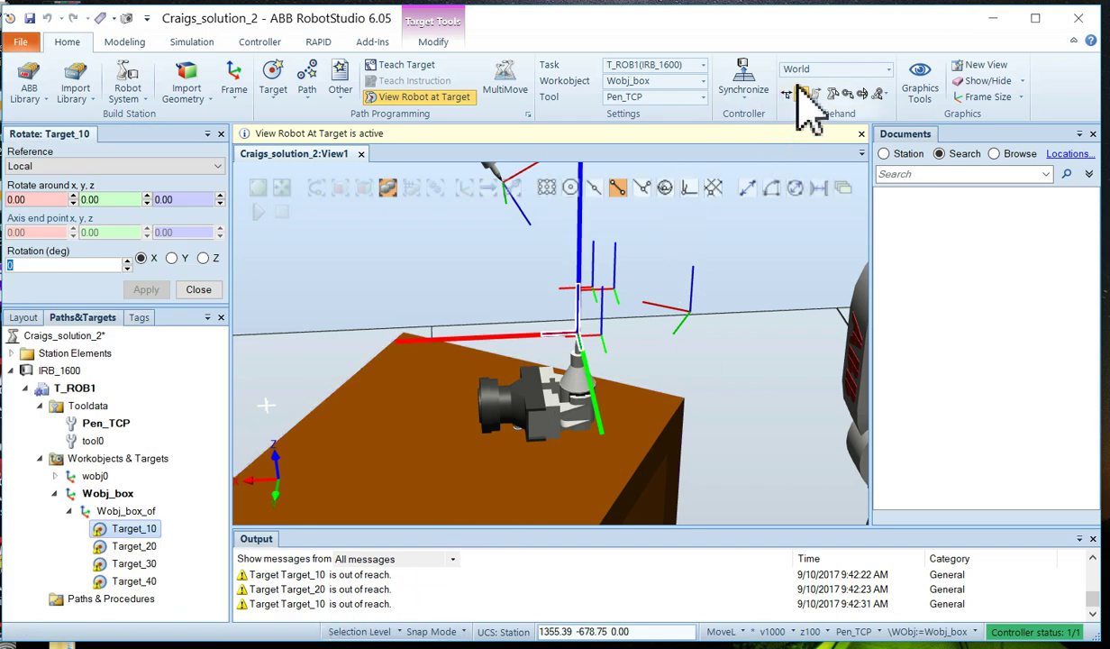
Set the freehand reference frame to Local and select the Rotate tool
left_click(888, 69)
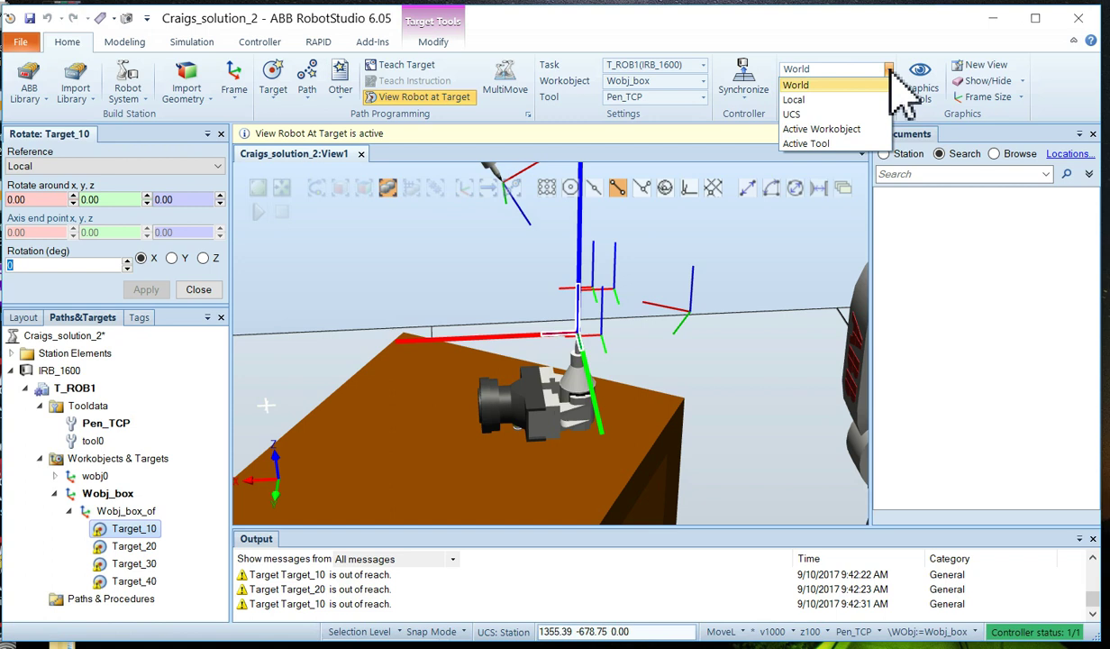
left_click(795, 100)
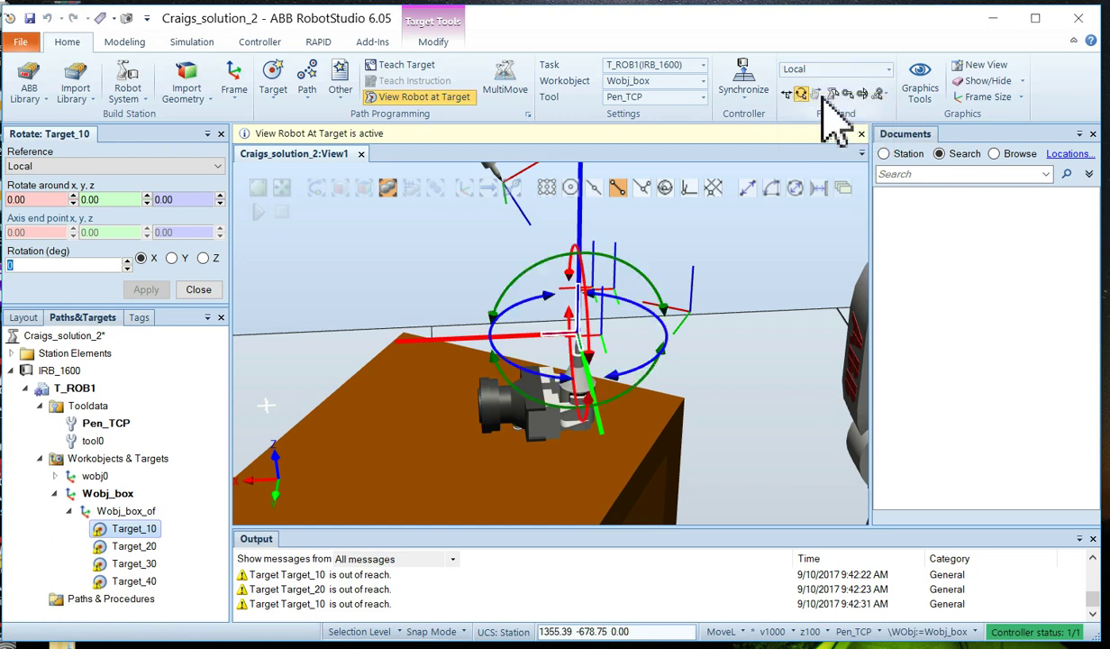
scroll(856, 396, "down", 4)
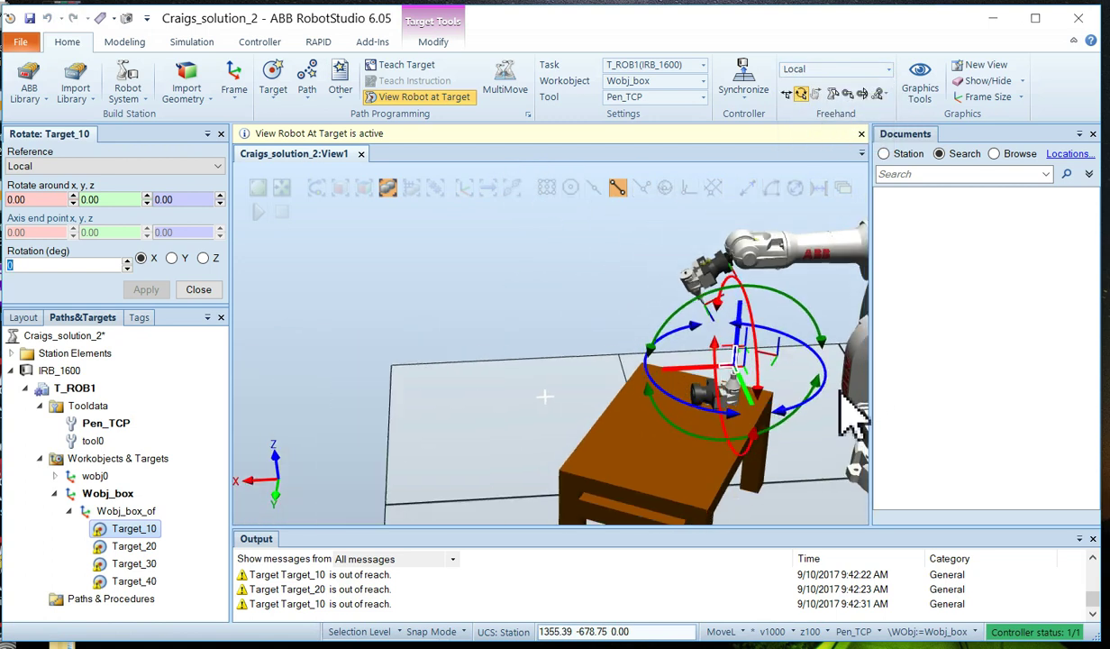
scroll(855, 416, "down", 1)
mouse_move(847, 464)
left_mouse_down("ctrl+shift")
mouse_move(832, 449)
mouse_move(852, 446)
mouse_move(867, 466)
left_mouse_up("ctrl+shift")
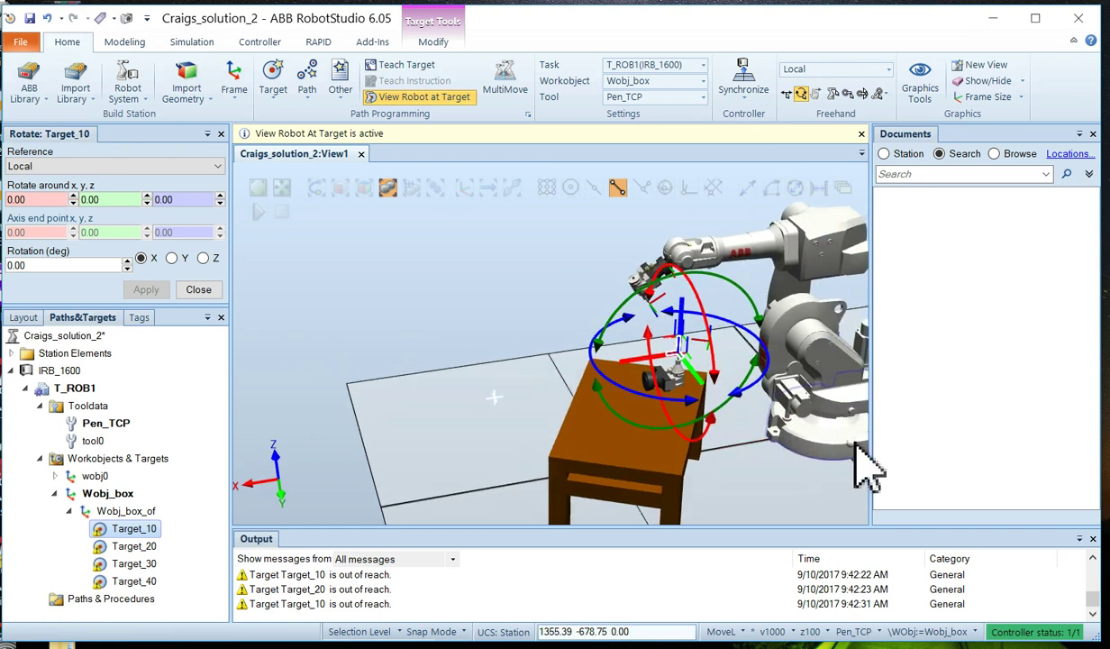
left_click(890, 68)
left_click(811, 86)
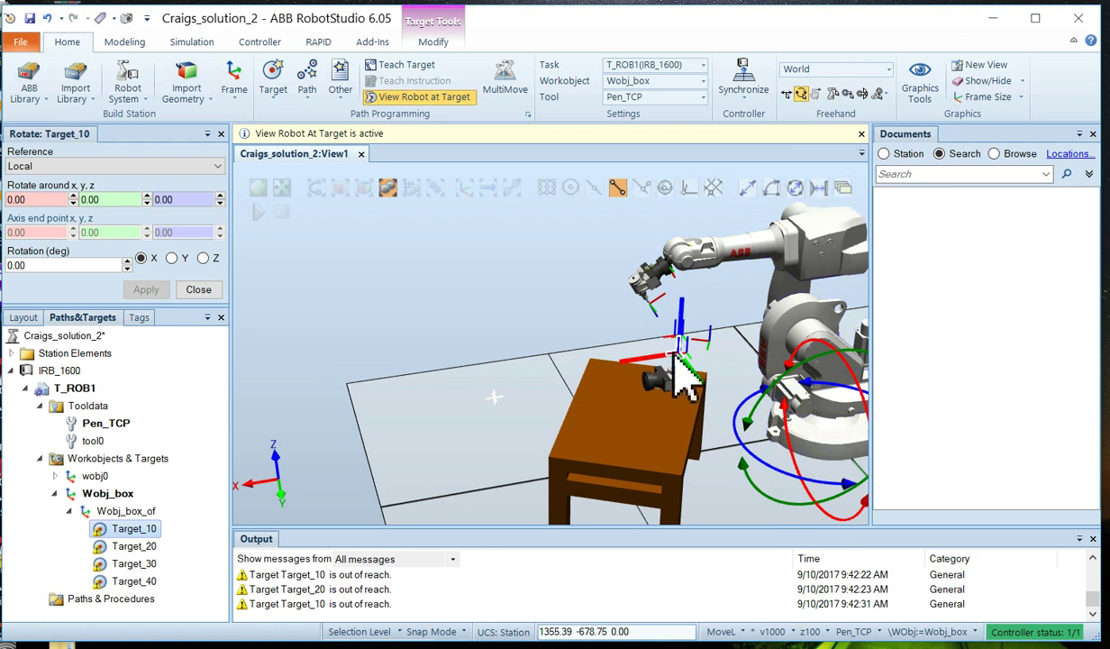
left_click(889, 71)
left_click(794, 100)
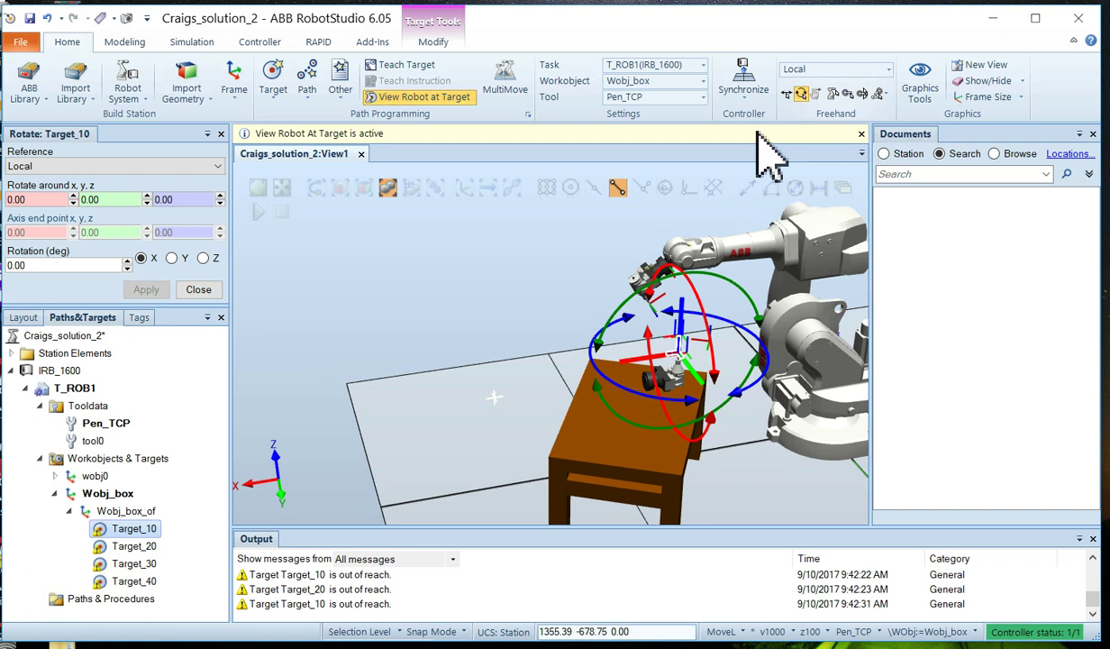
left_click(656, 346)
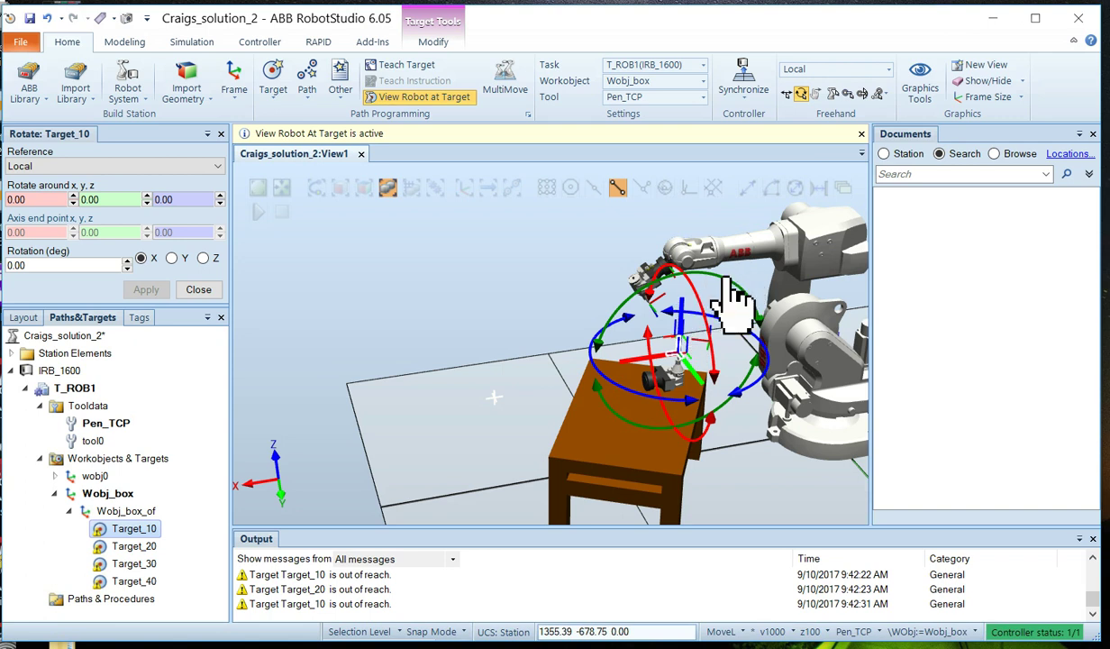
Rotate Target_10 about its local x axis by about 6.47° and check the robot pose
left_click_drag(728, 279, 652, 417)
scroll(694, 384, "up", 5)
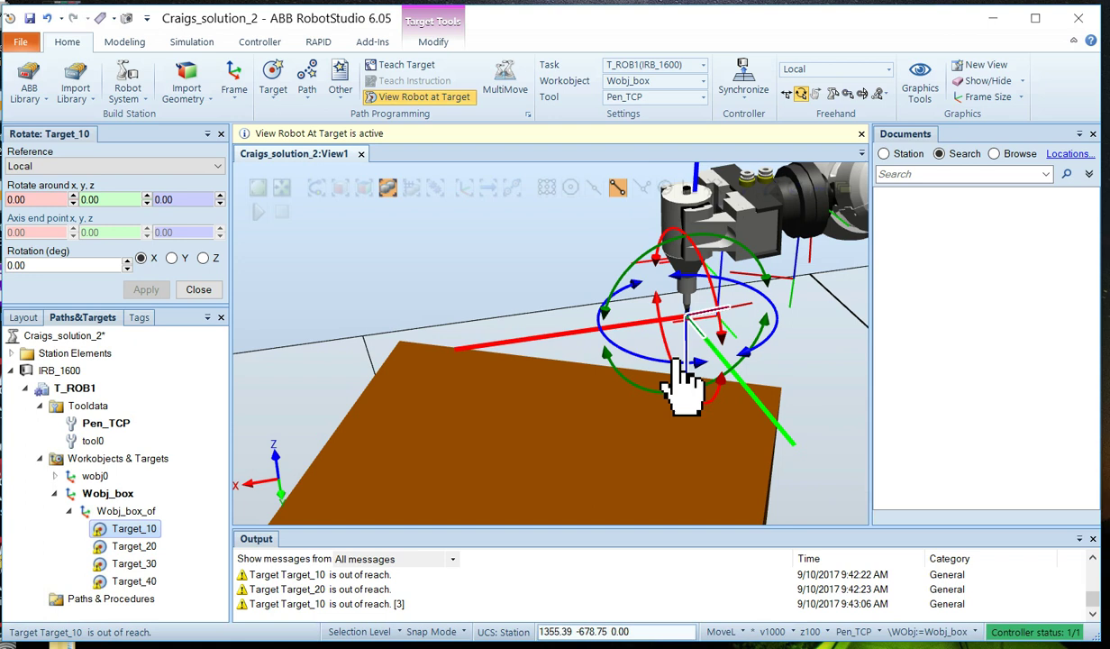
scroll(677, 363, "down", 2)
left_click_drag(665, 374, 709, 409, "ctrl+shift")
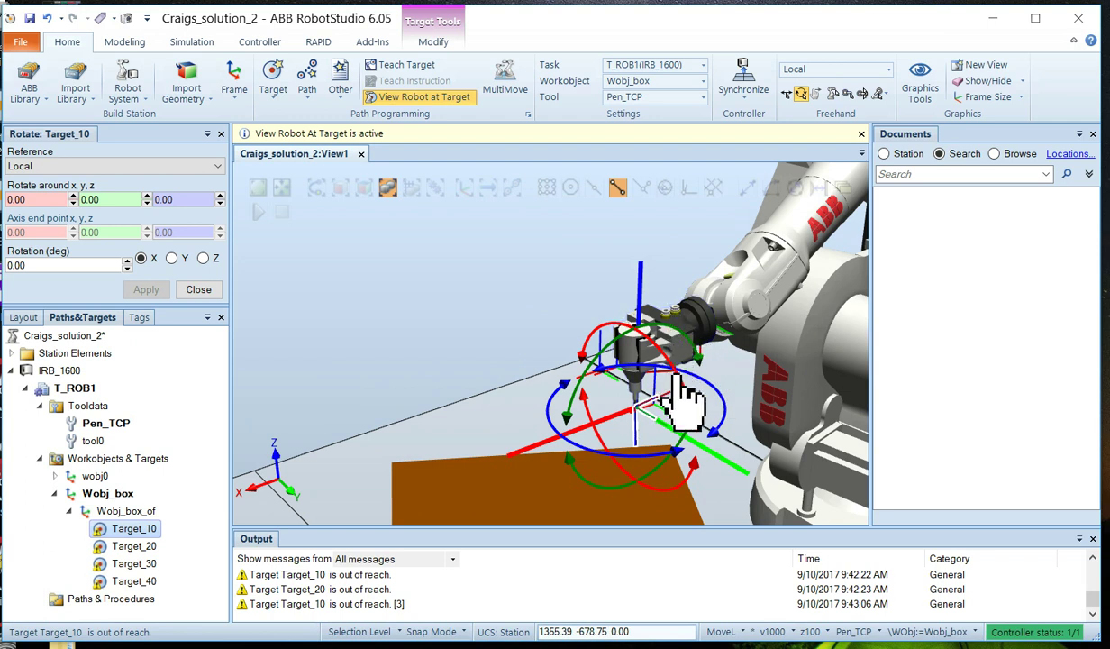
left_click_drag(663, 378, 691, 391)
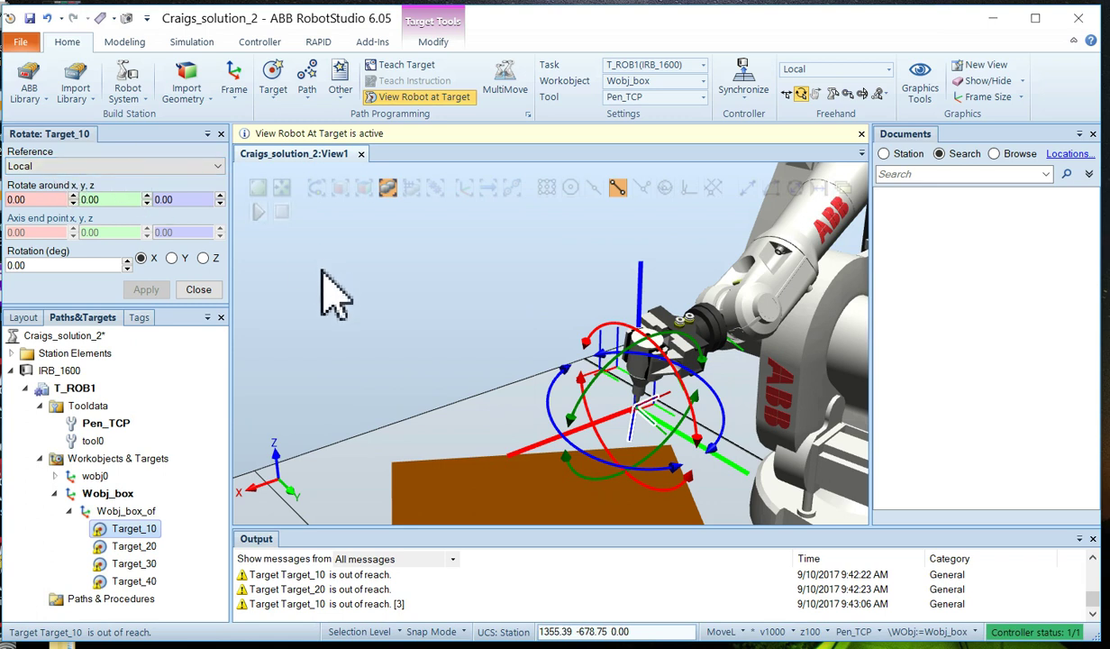
Close the Rotate panel and copy Target_10's orientation
left_click(199, 290)
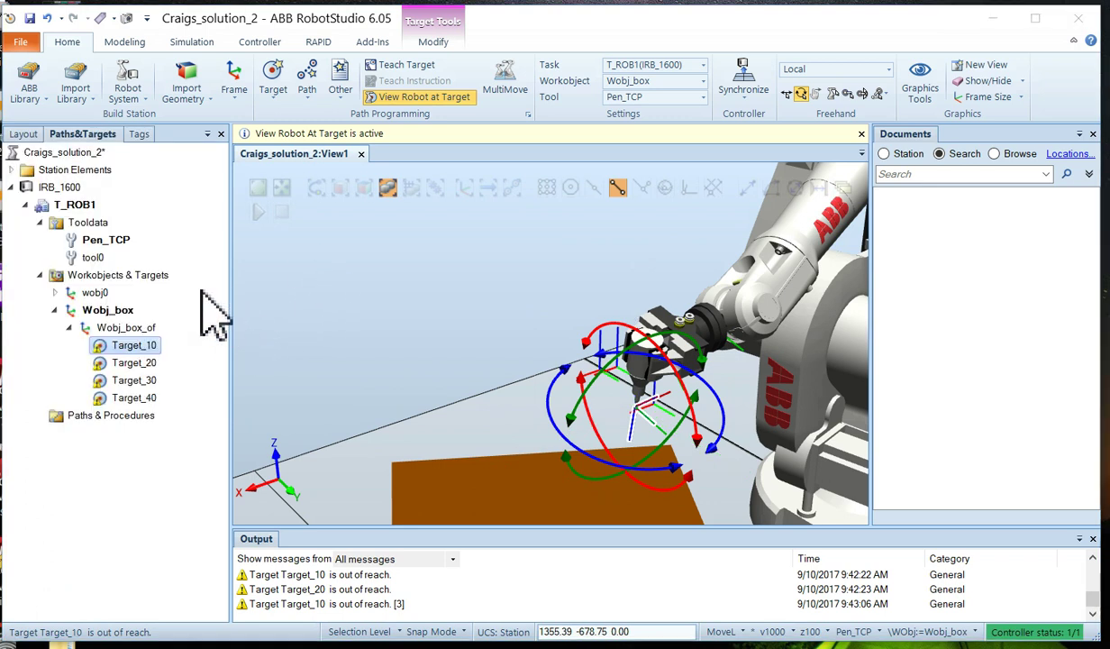
right_click(134, 348)
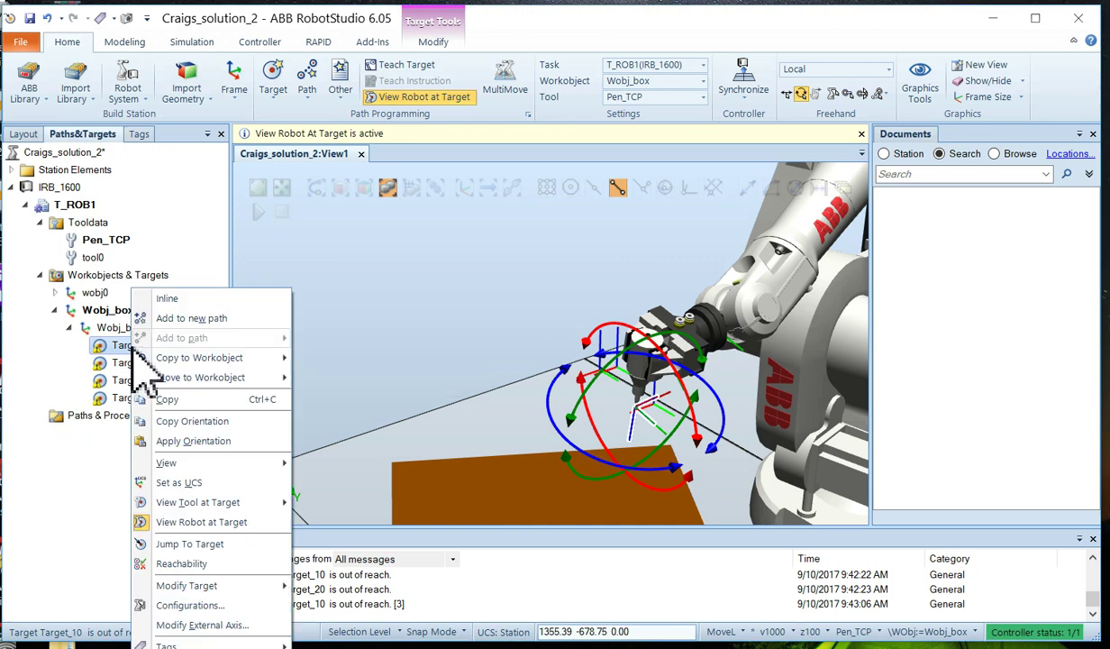
left_click(200, 421)
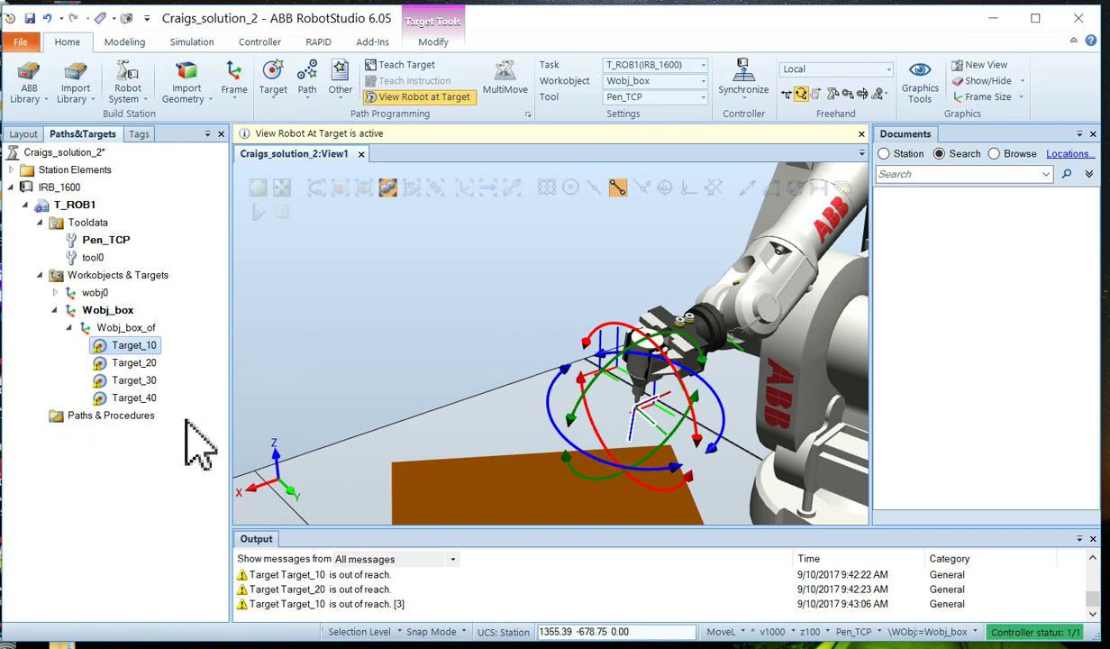
Preview the robot at Target_20 to Target_40, then select Target_20 and Target_30
left_click(136, 364)
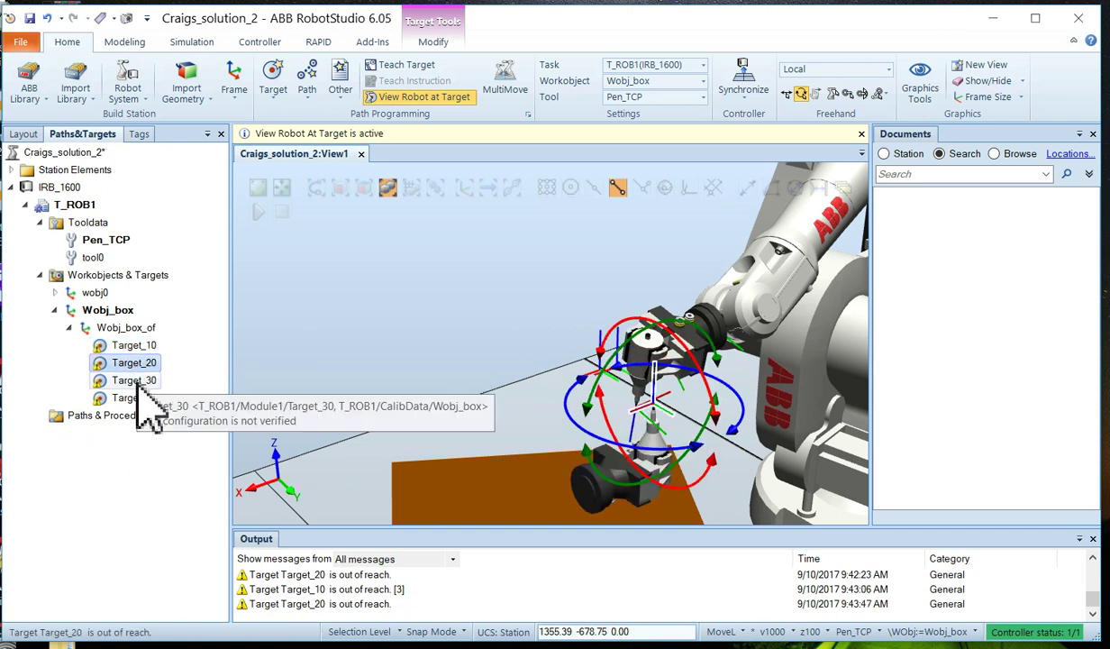
left_click(135, 380)
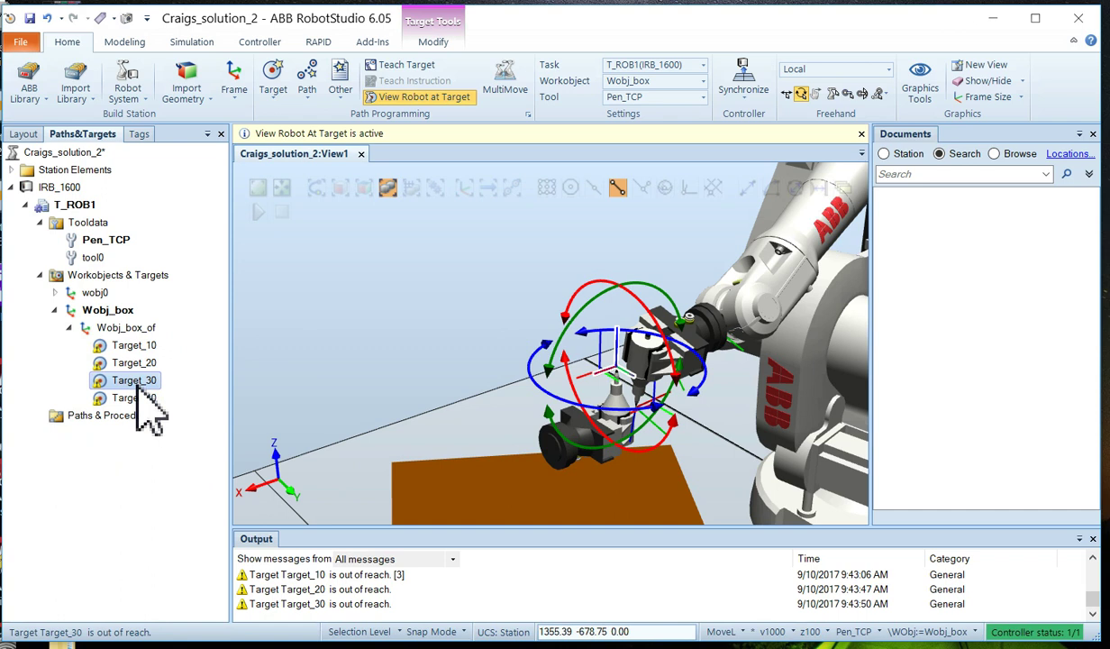
left_click(137, 365)
left_click(137, 380)
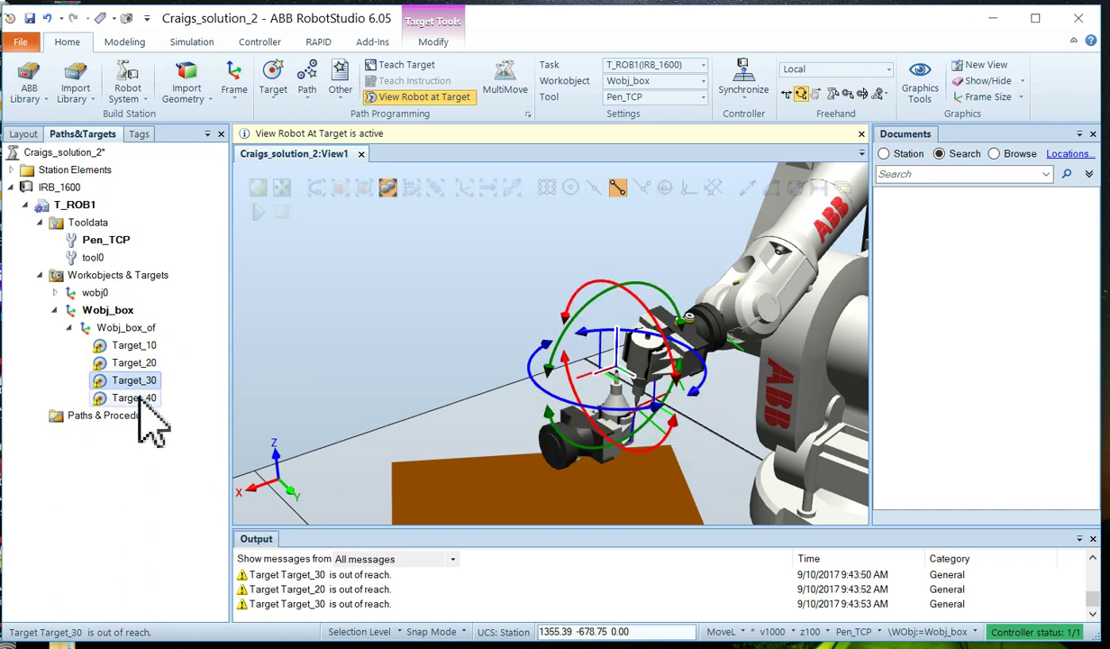
left_click(135, 398)
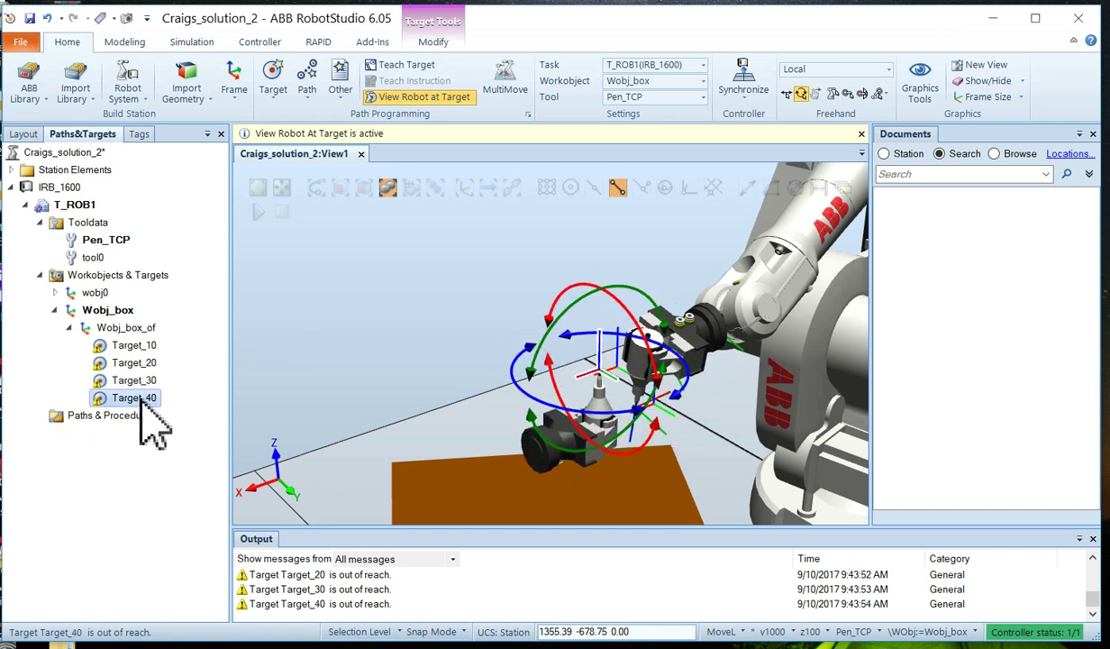
left_click(135, 346)
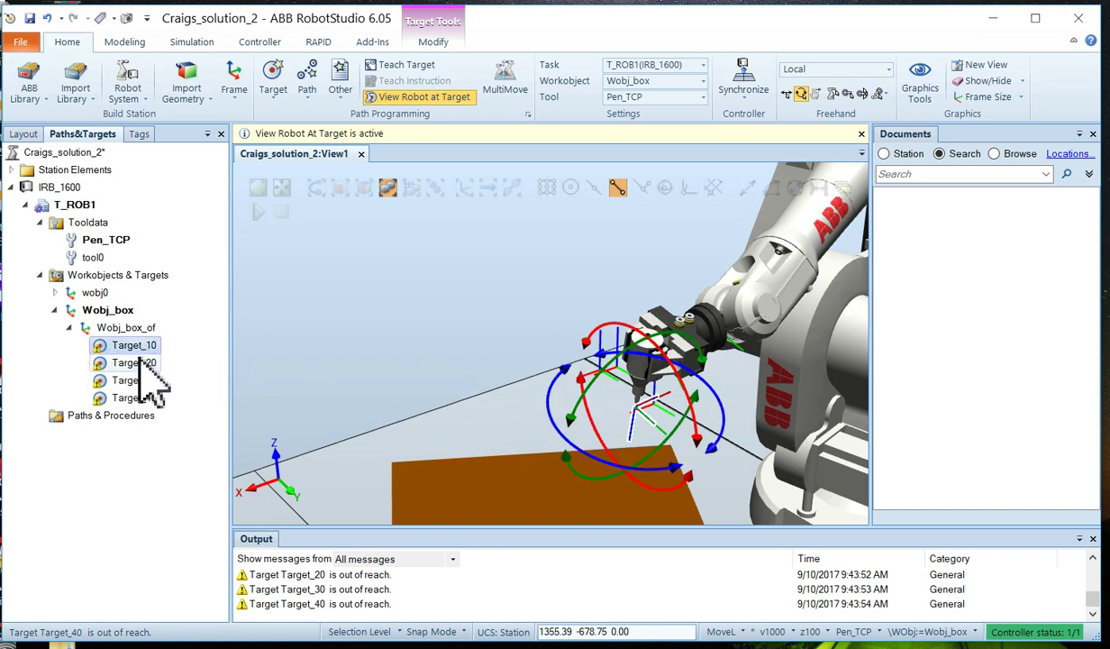
left_click(137, 364)
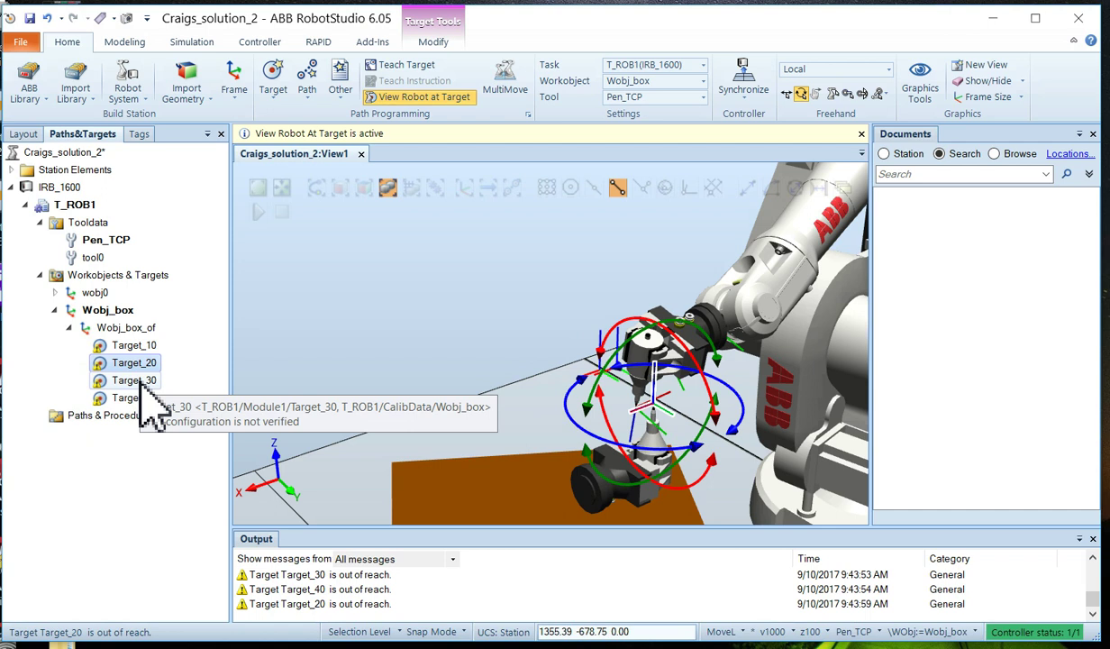
left_click(139, 380, "ctrl")
Add Target_40 and apply the copied orientation to Target_20 through Target_40
left_click(139, 397, "ctrl")
right_click(137, 359)
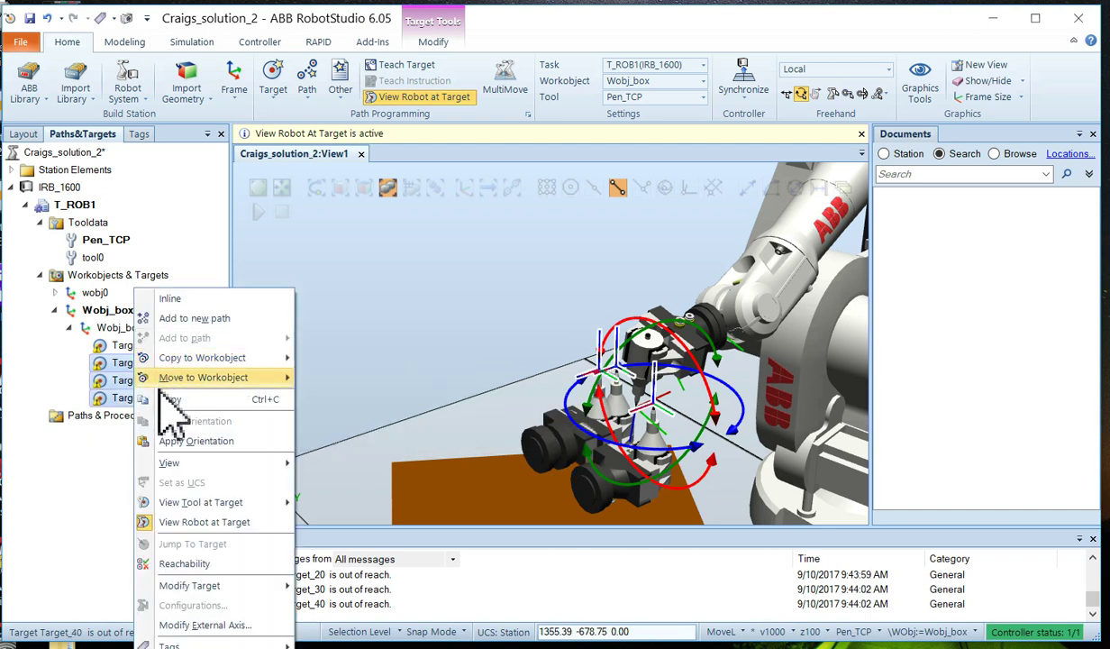
left_click(180, 440)
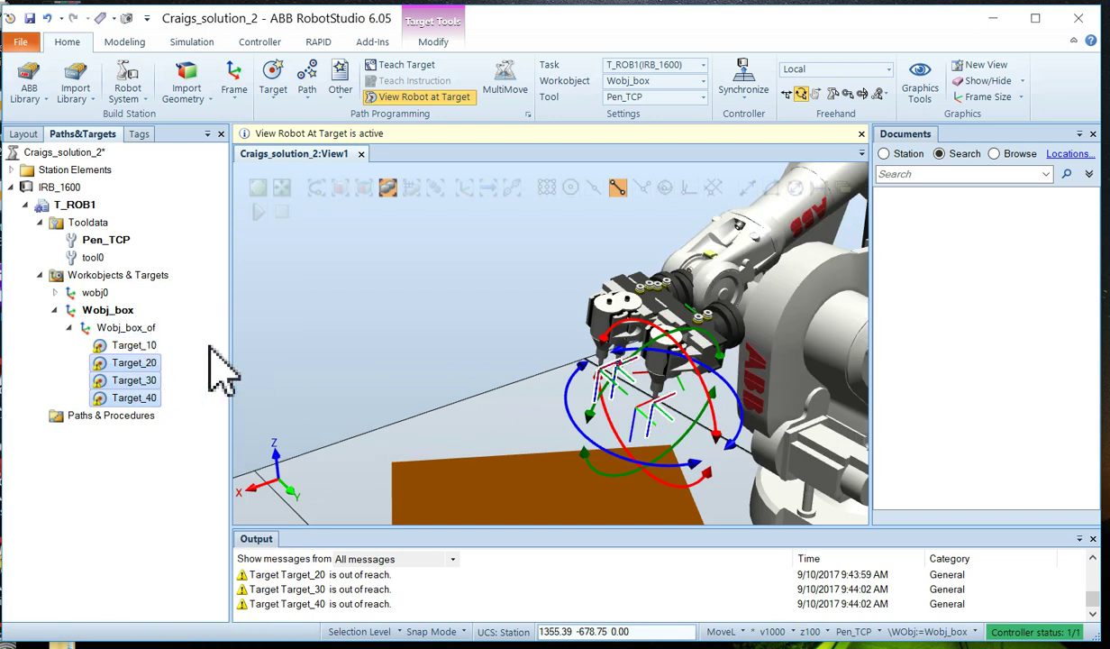
Preview the robot at Target_10 through Target_40 twice, ending at Target_10
left_click(134, 347)
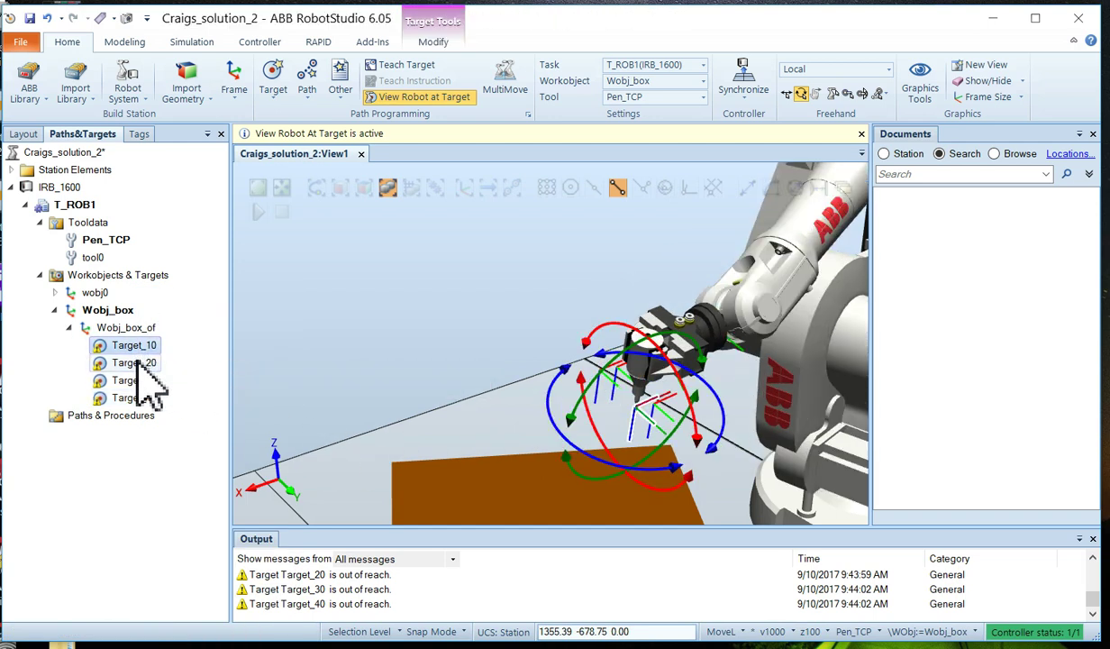
left_click(135, 364)
left_click(140, 379)
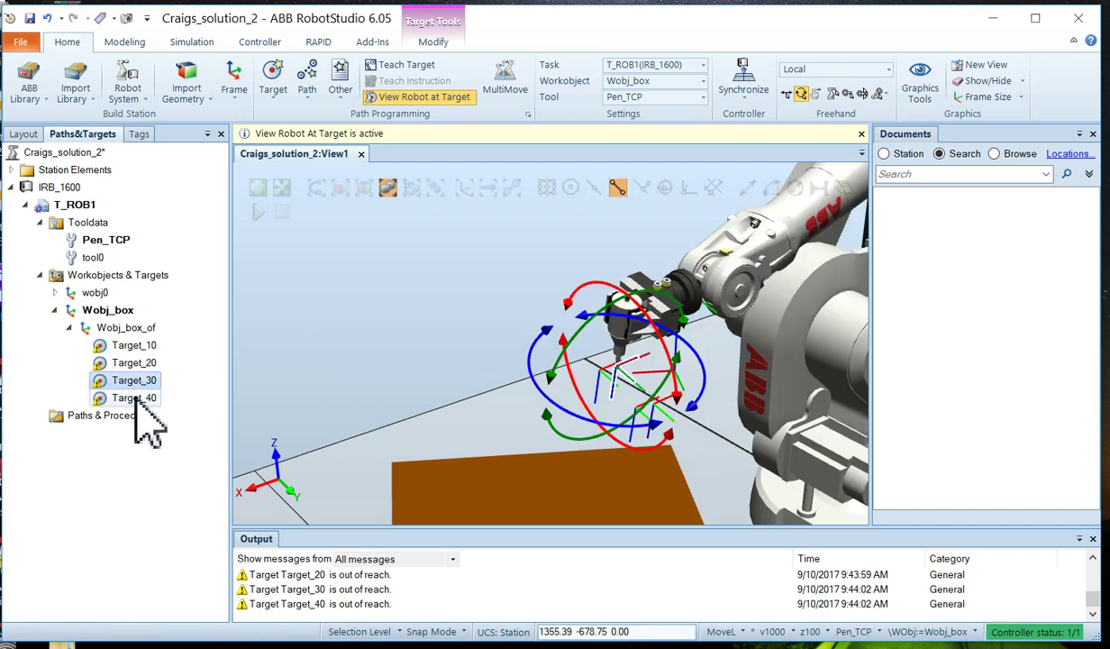
left_click(136, 399)
left_click(133, 349)
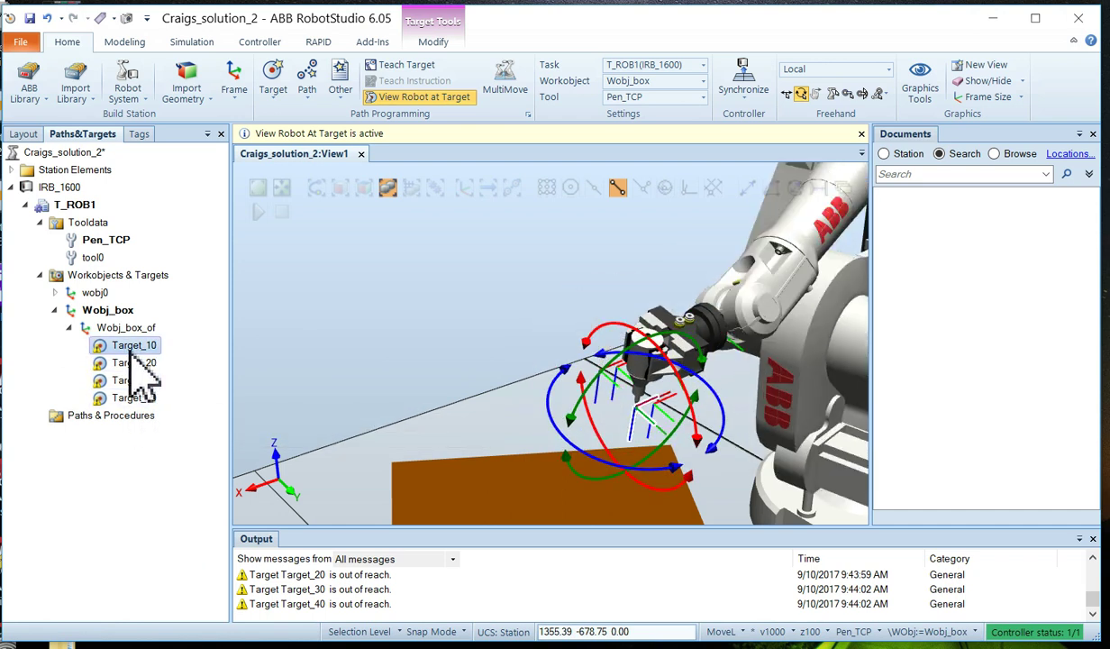
left_click(133, 363)
left_click(134, 381)
left_click(133, 397)
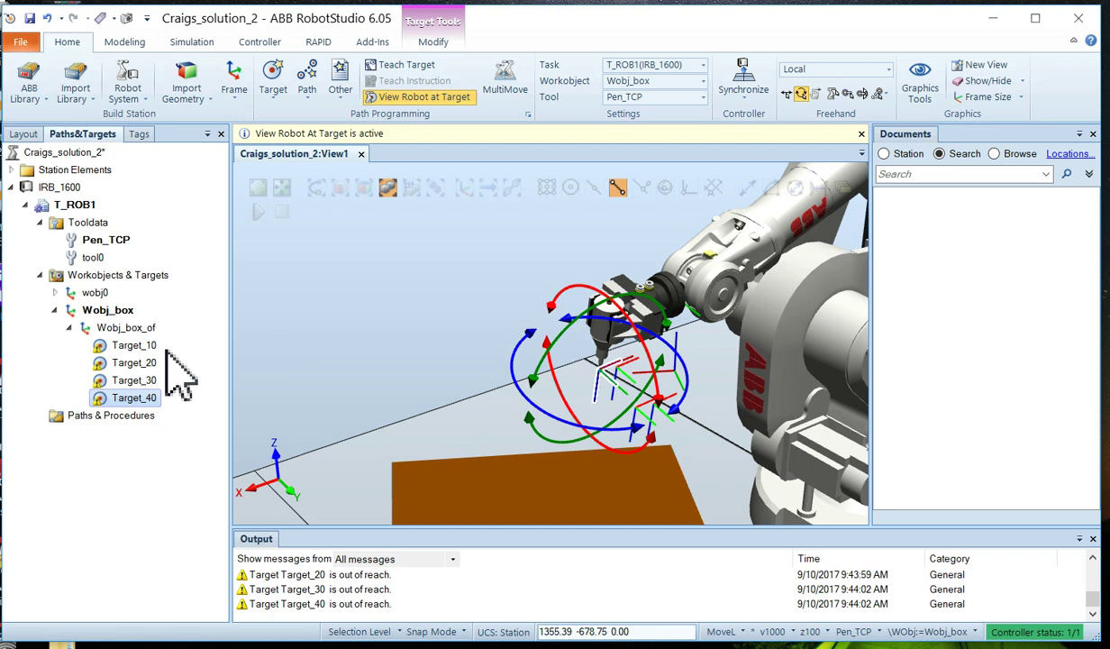
left_click(133, 345)
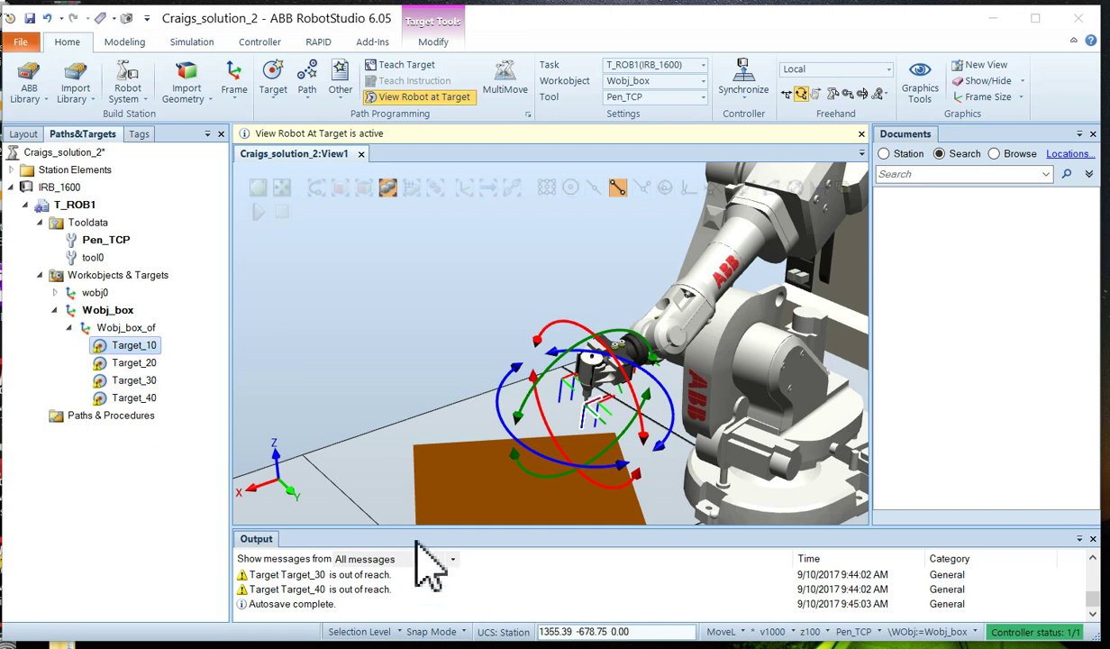
Turn off View Robot at Target while keeping the pen tool shown at Target_10
right_click(114, 351)
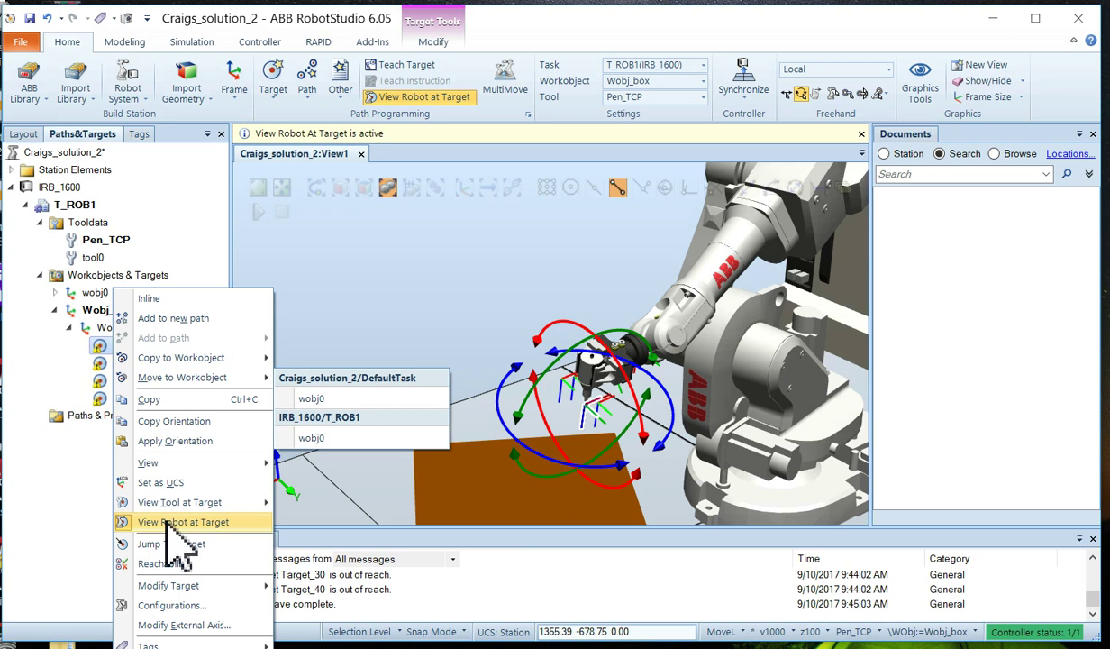
mouse_move(178, 504)
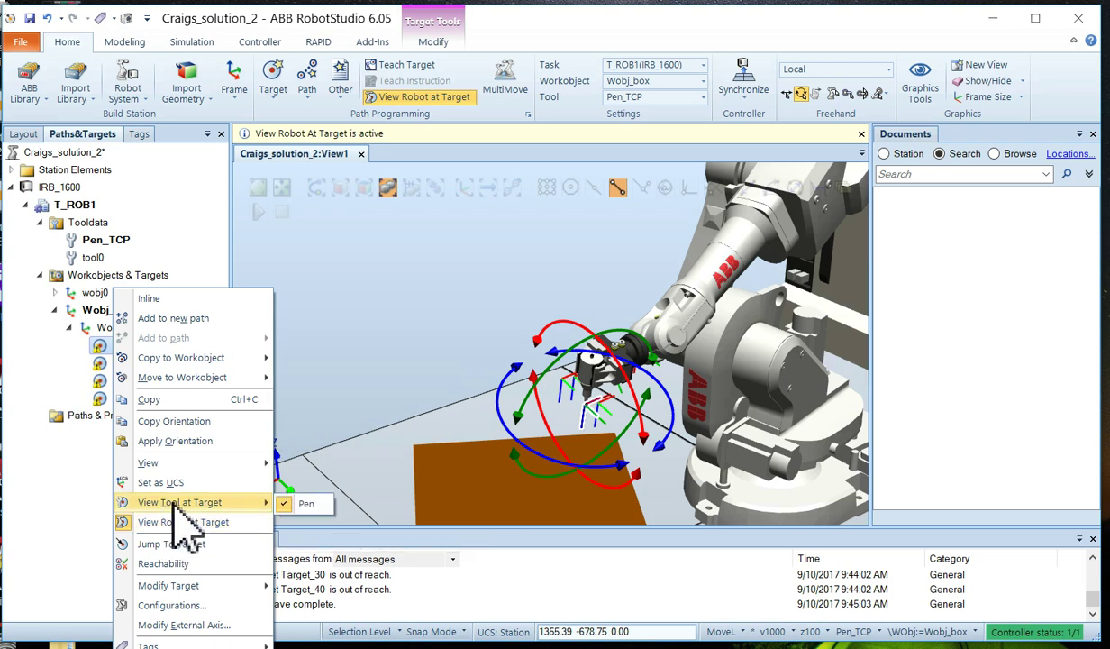
left_click(311, 507)
right_click(122, 365)
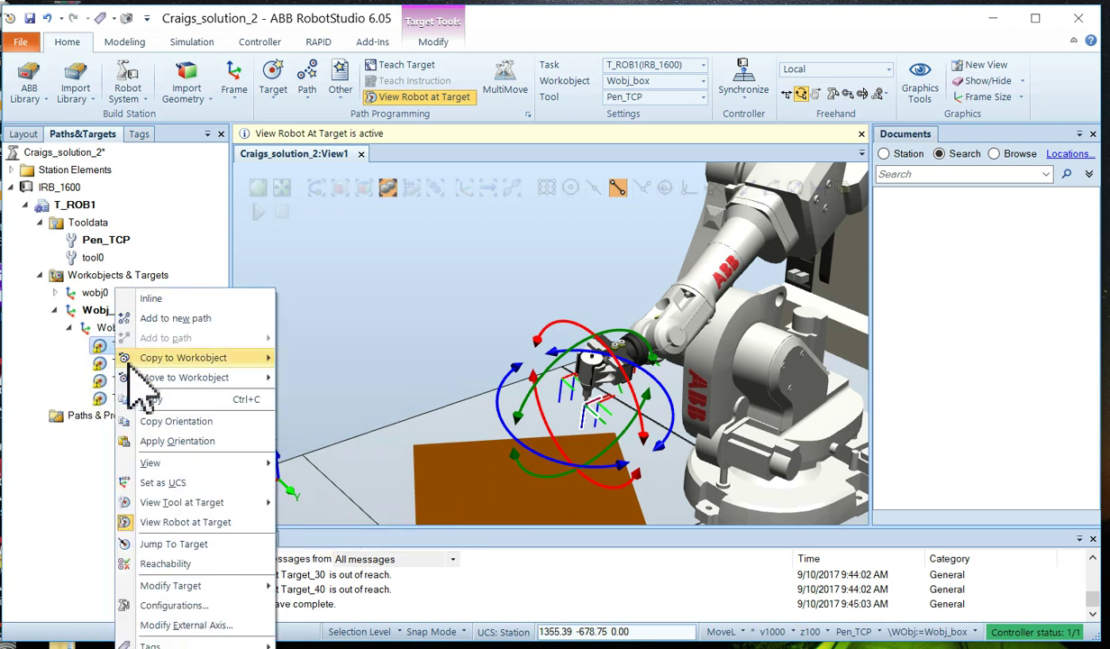
left_click(173, 523)
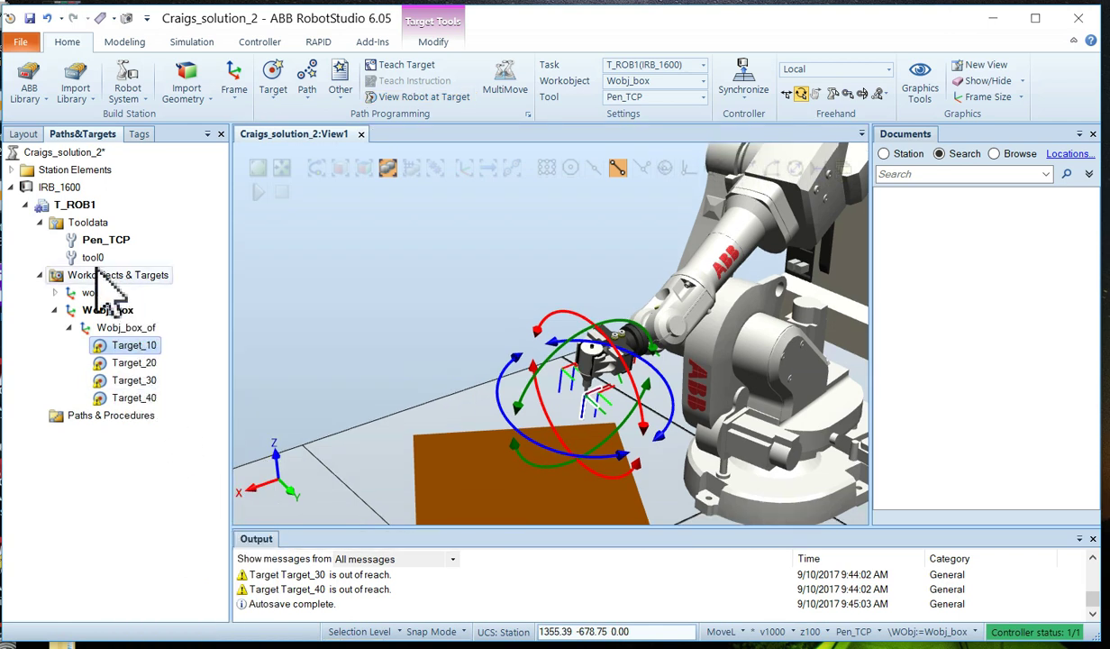
Make the Box visible again from the Layout tree and zoom in on the table
left_click(27, 135)
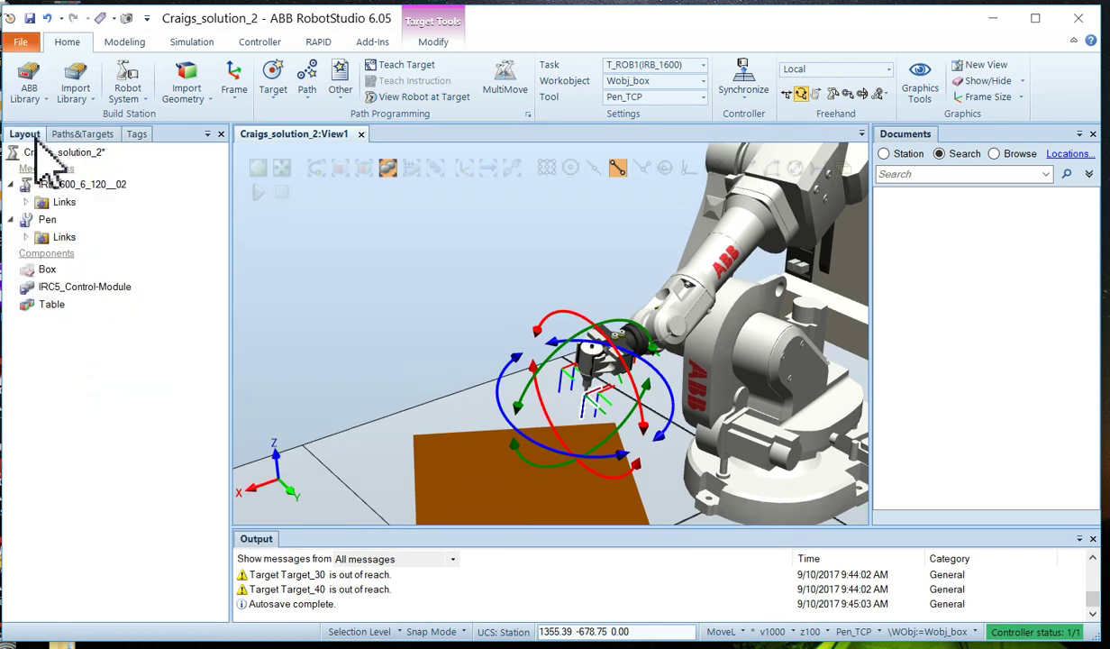
left_click(47, 270)
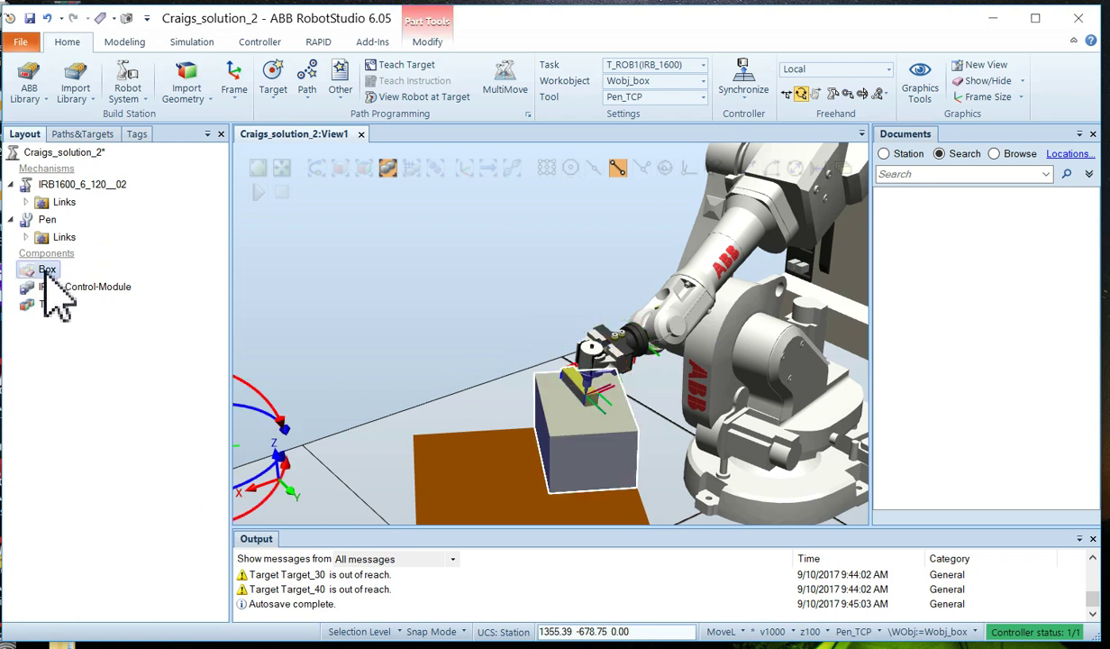
right_click(43, 275)
left_click(91, 426)
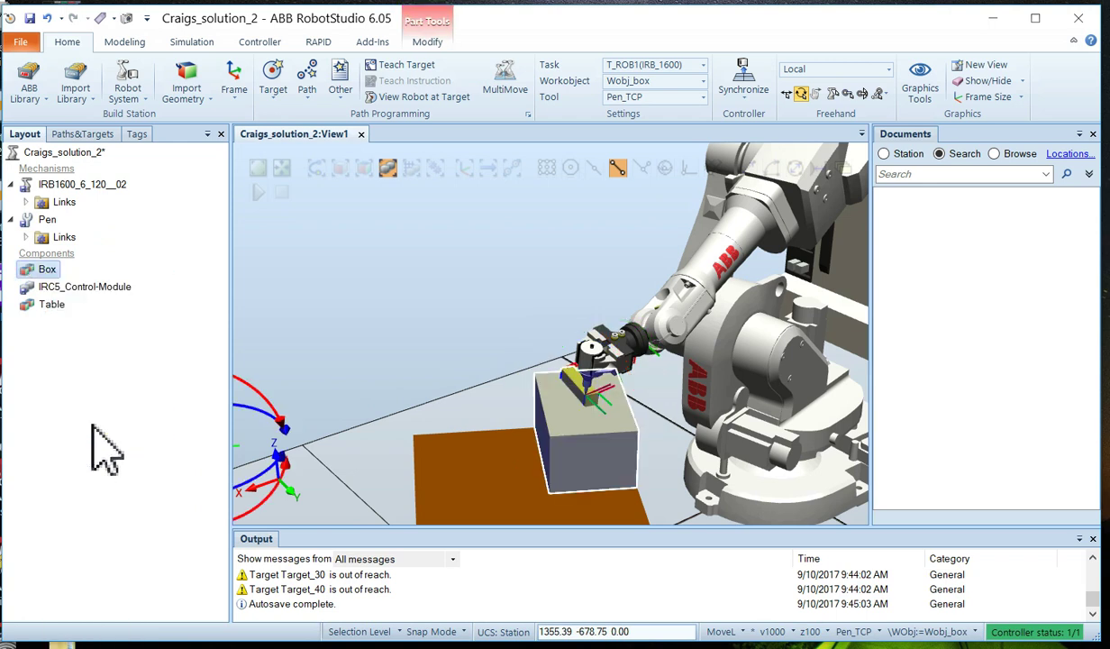
left_click(487, 491)
scroll(584, 446, "up", 2)
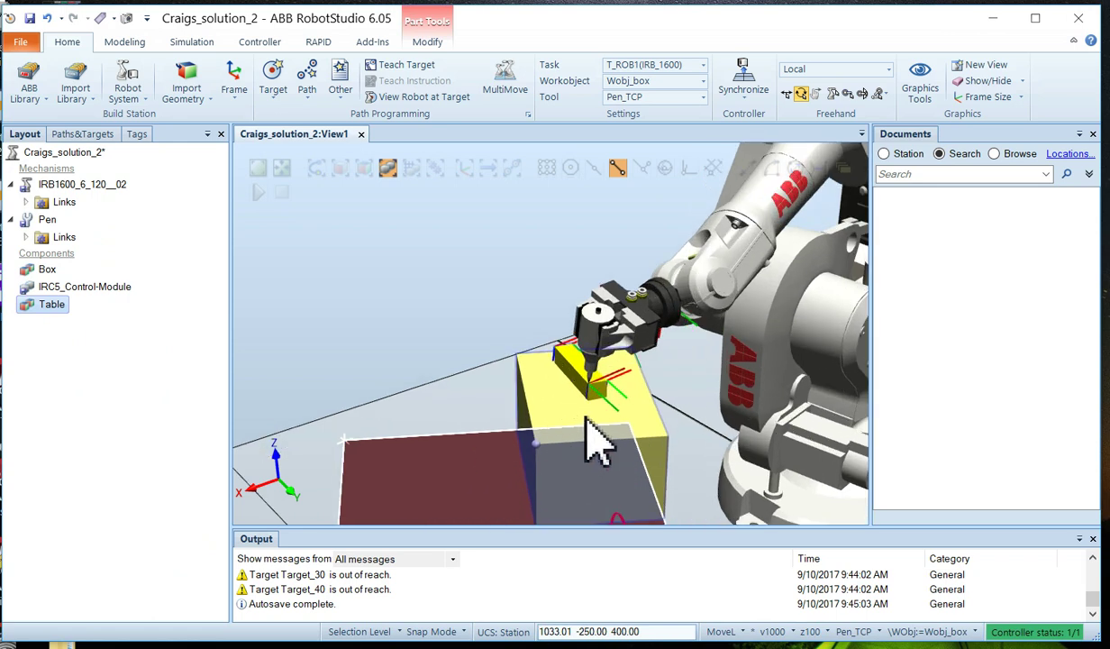
scroll(594, 437, "up", 2)
scroll(590, 414, "down", 1)
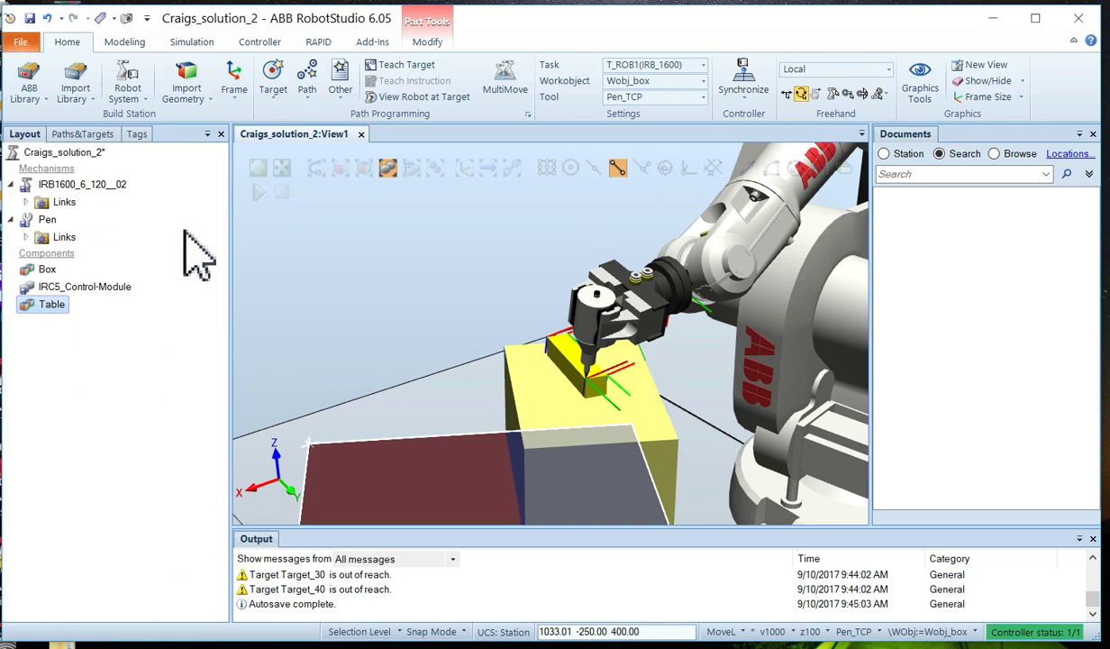
Jump the IRB1600 home and select Paths & Procedures in the Paths&Targets tree
left_click(72, 185)
right_click(72, 188)
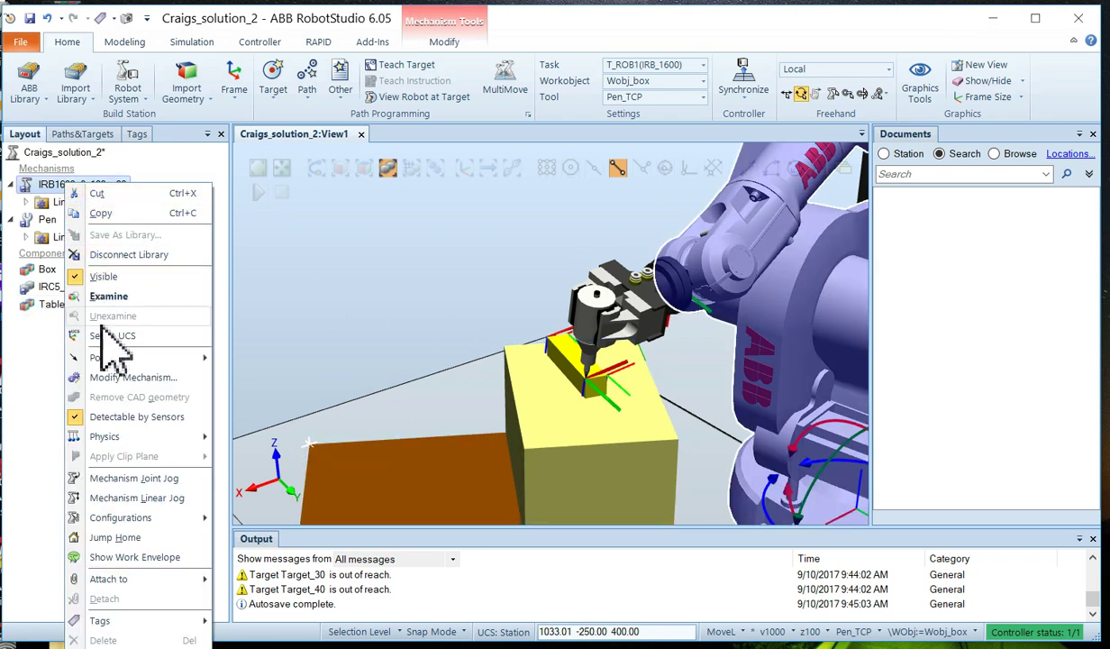
left_click(107, 538)
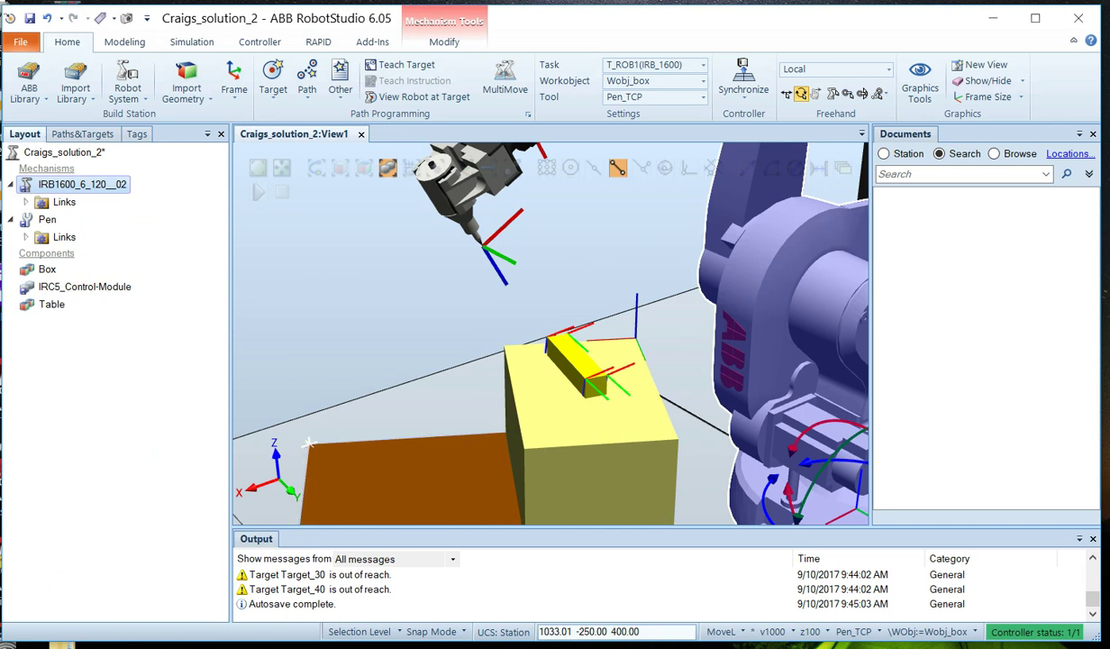
left_click(79, 137)
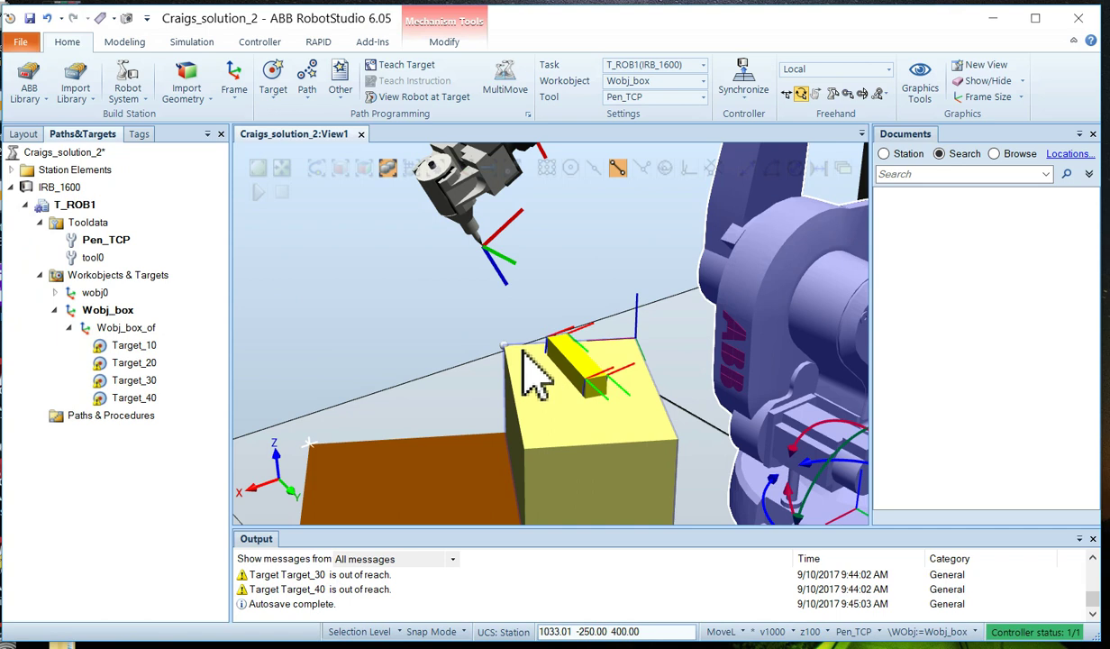
left_click(56, 417)
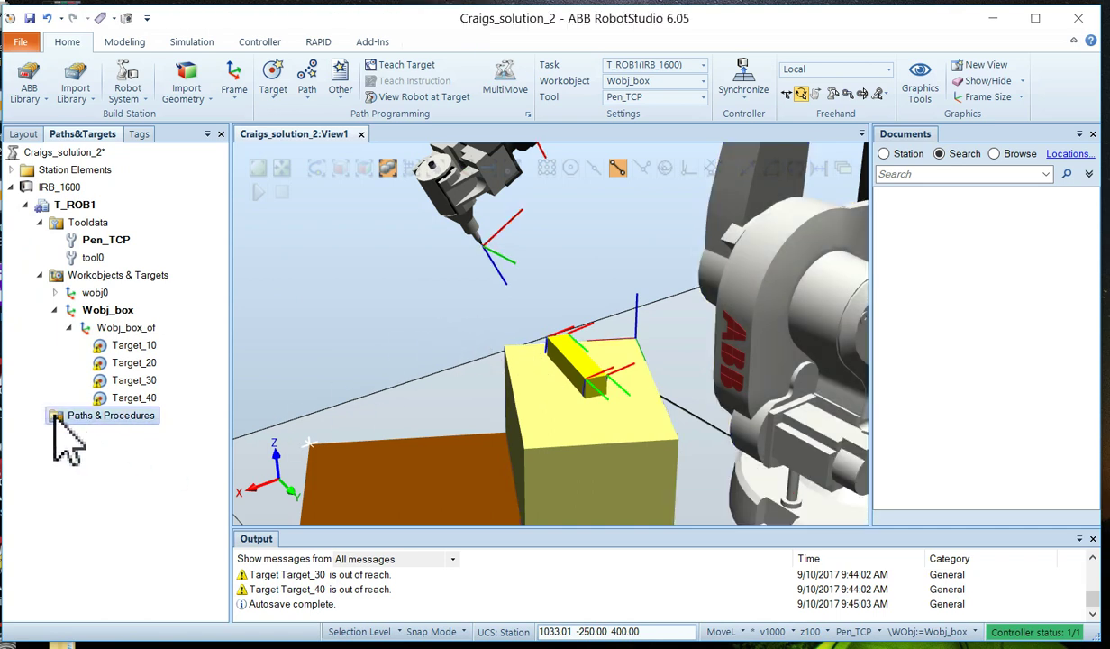
Create a new empty path, Path_10, and make a first attempt at renaming it
left_click(304, 96)
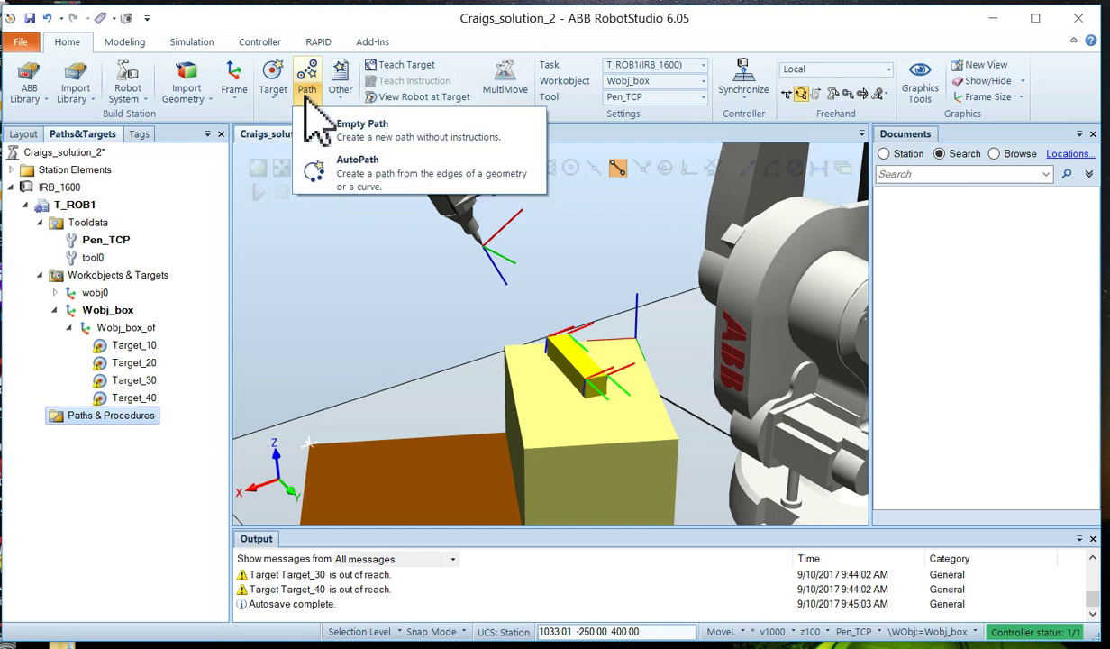
left_click(347, 130)
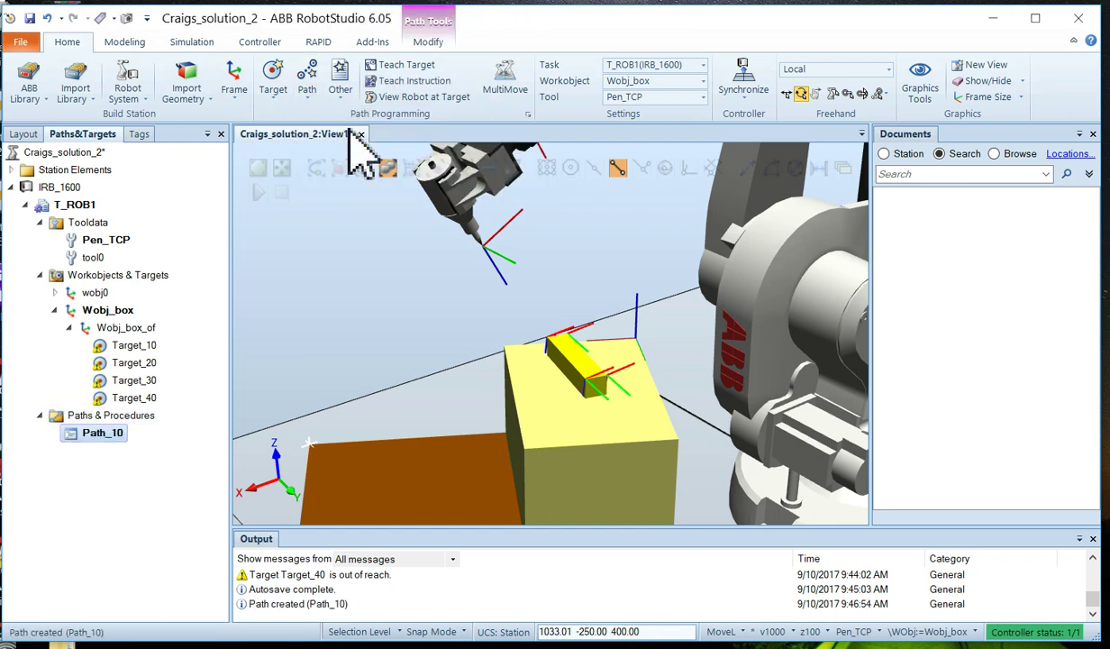
right_click(102, 433)
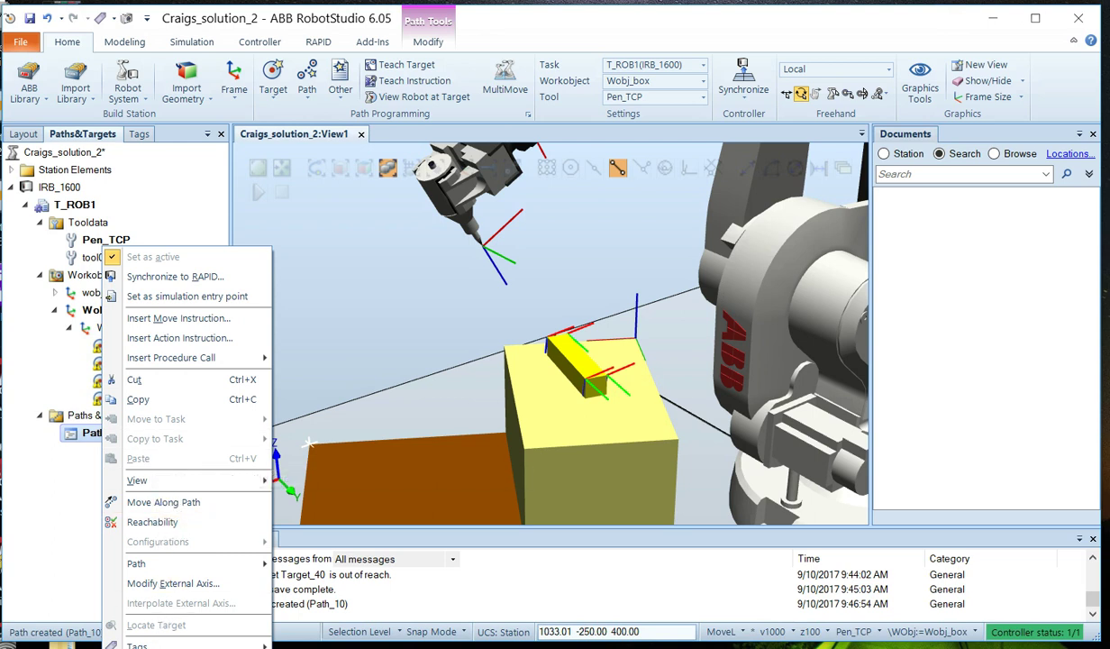
key("Escape")
type("P")
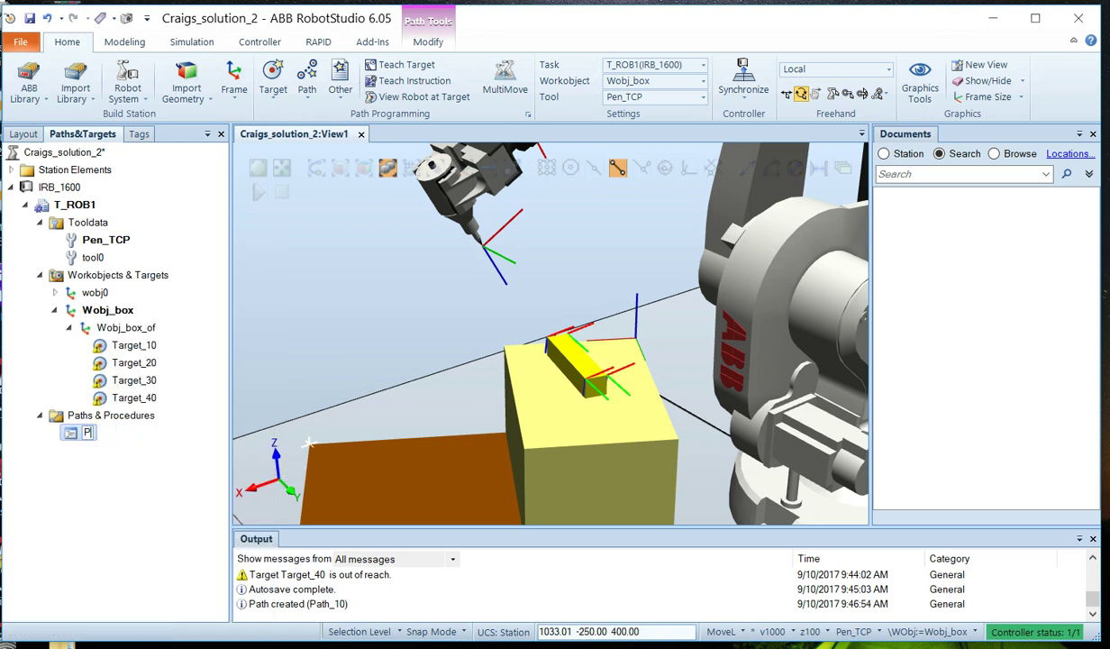
type("ath around box")
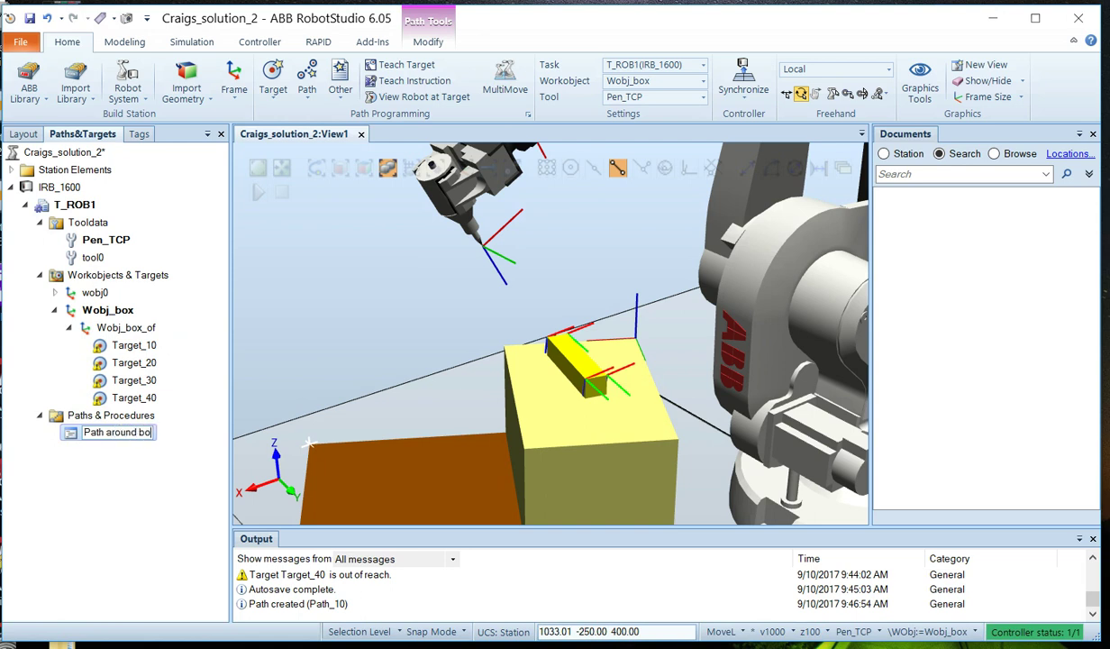
key("Return")
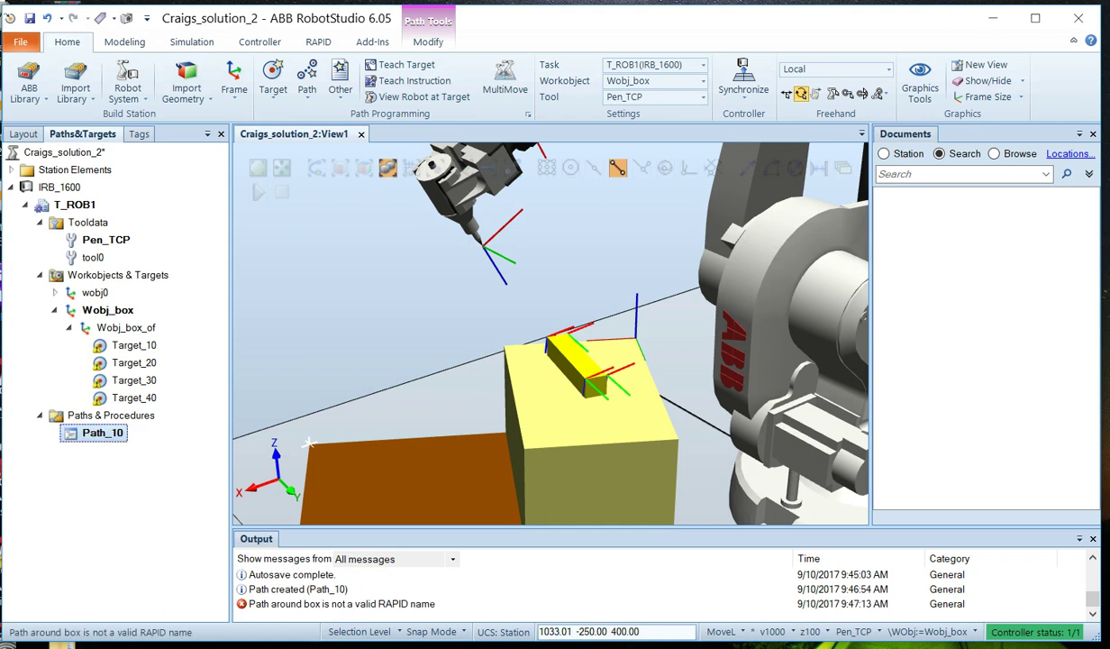
Rename Path_10 to Path_around_box using F2
key("alt+Tab")
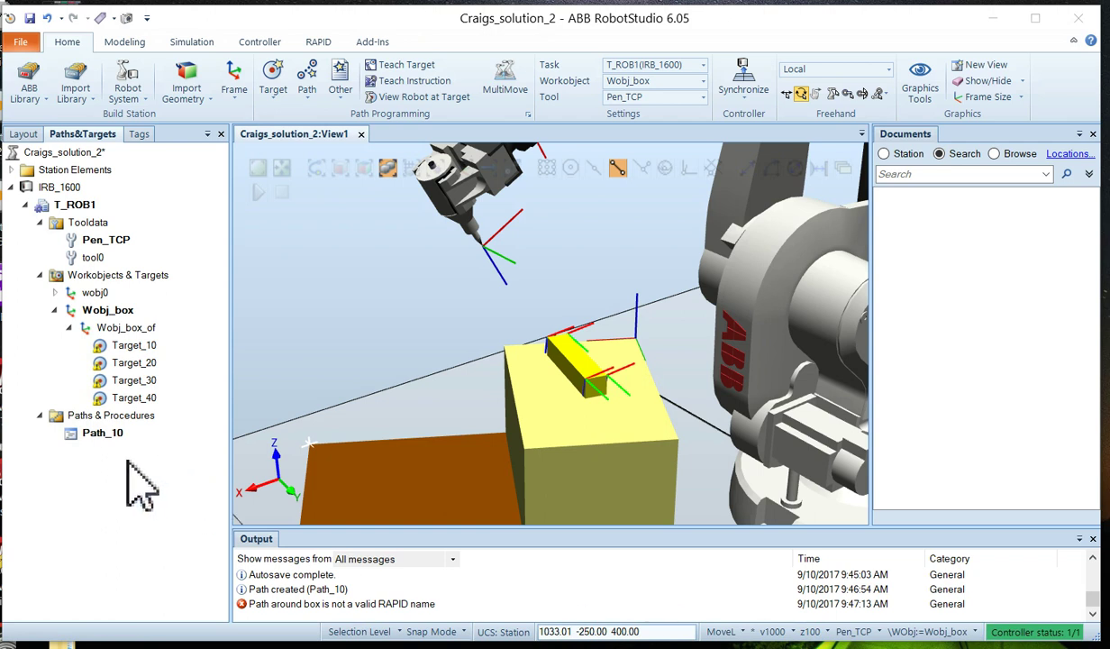
right_click(90, 432)
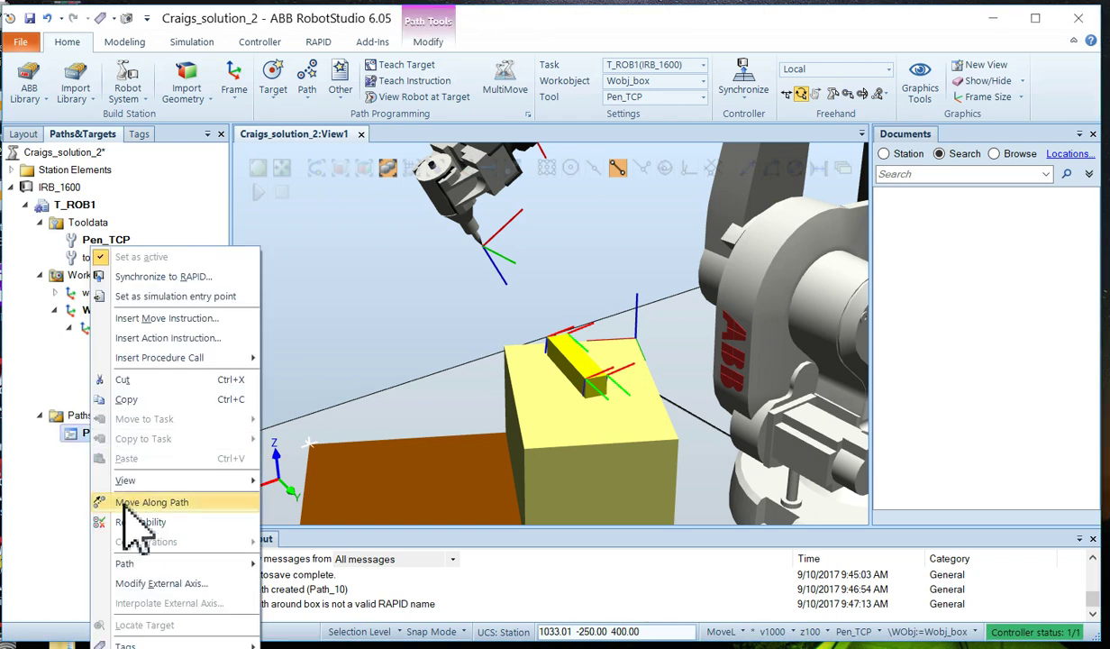
mouse_move(136, 645)
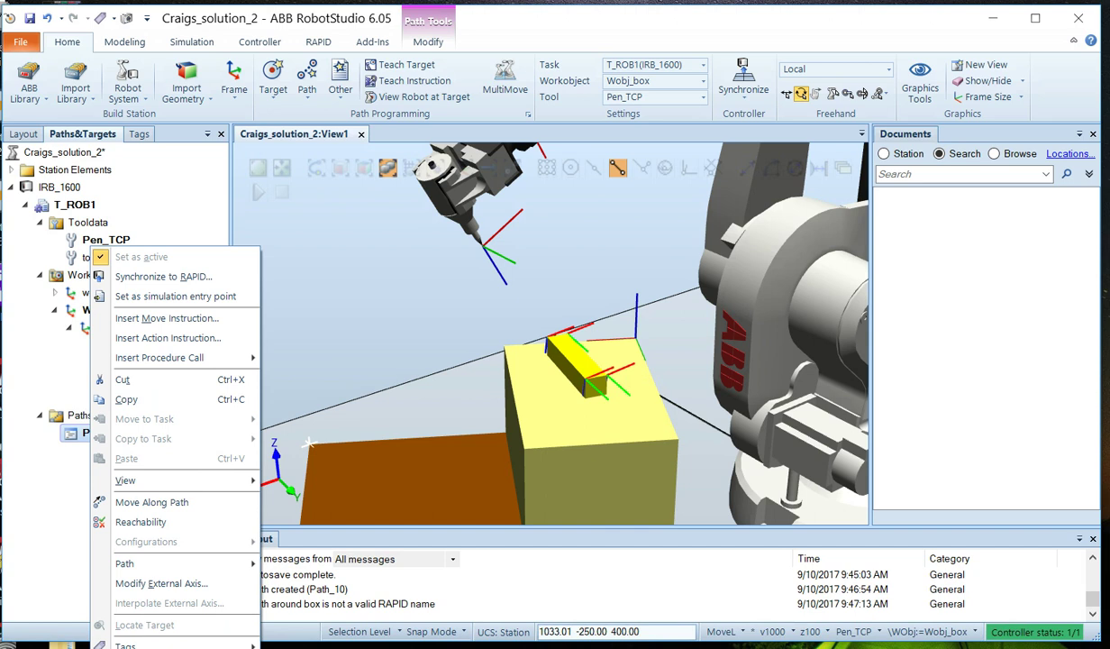
key("Escape")
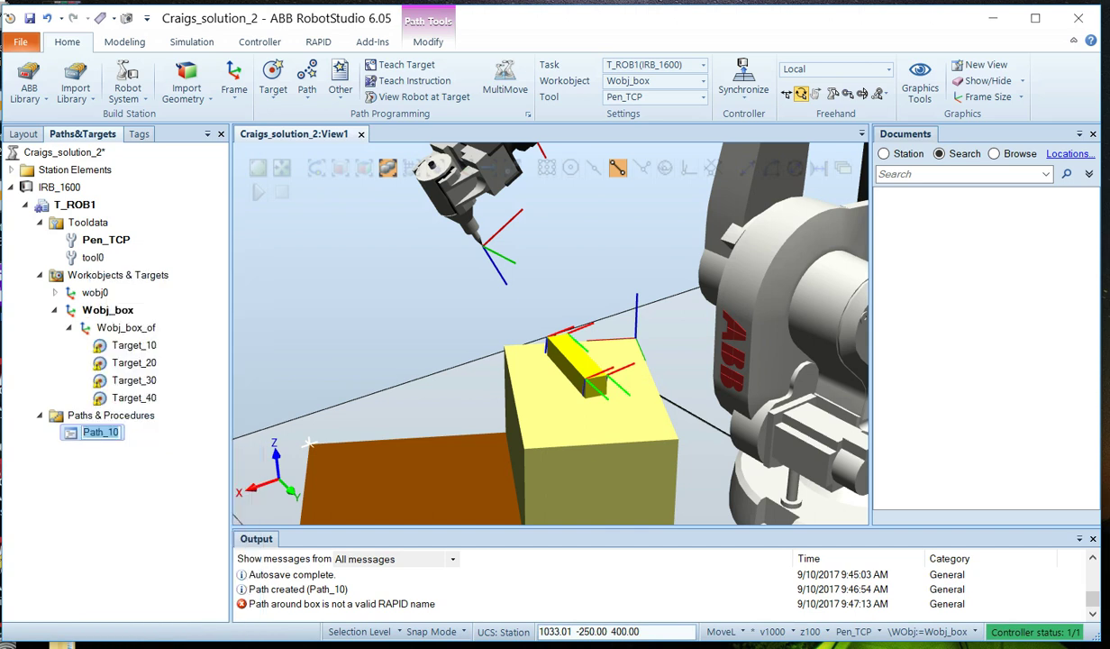
key("F2")
type("Path_around")
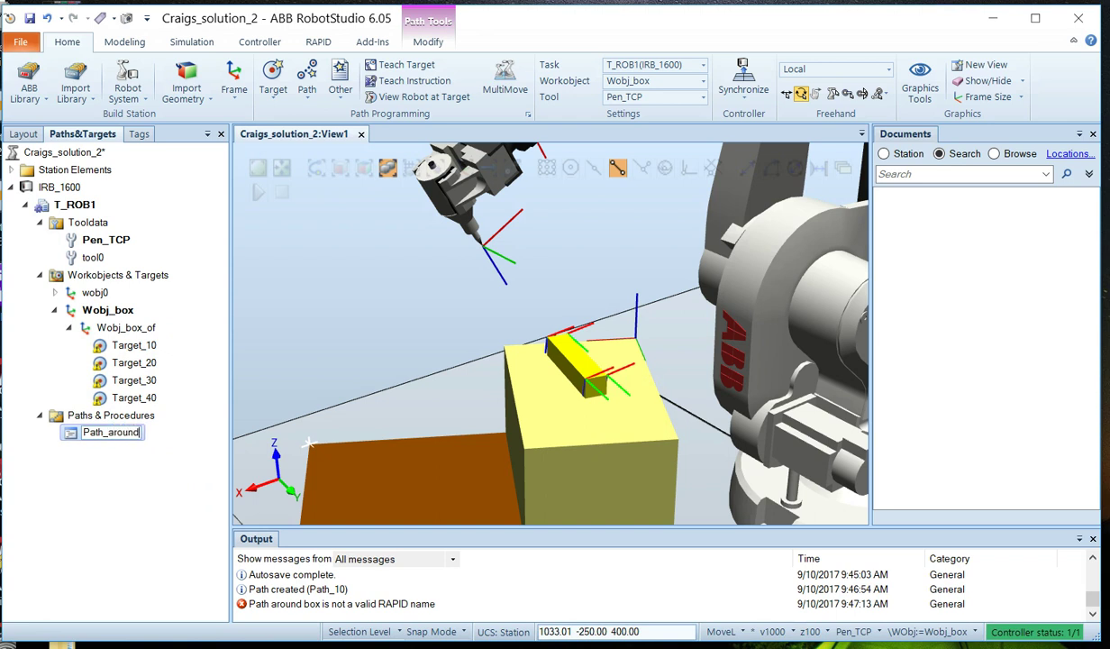
type("_box")
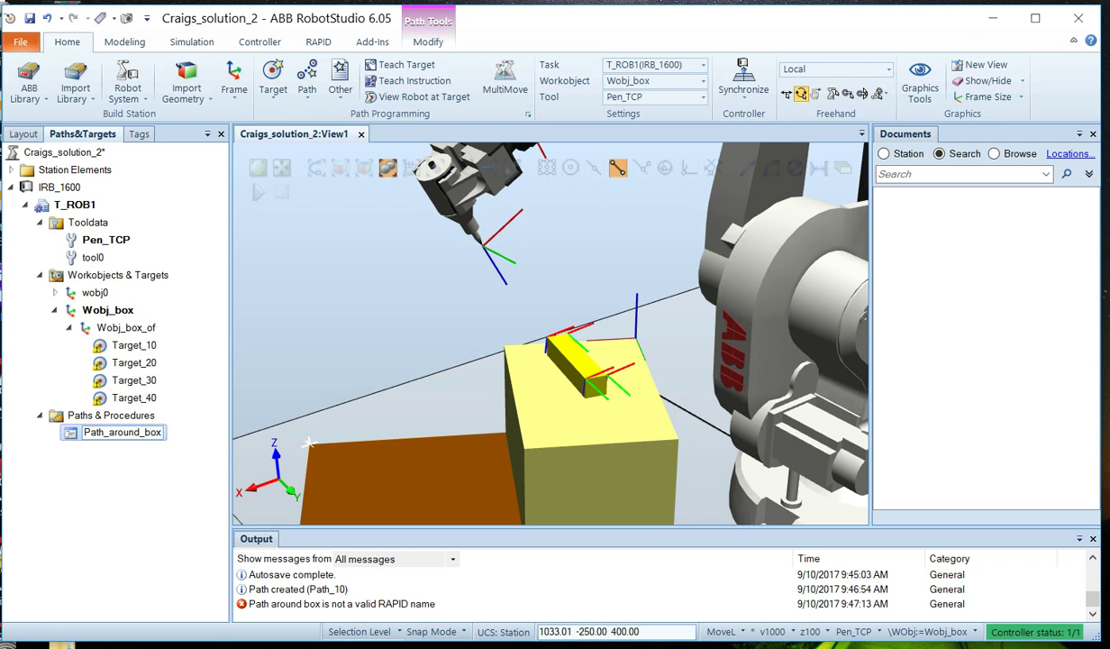
key("Return")
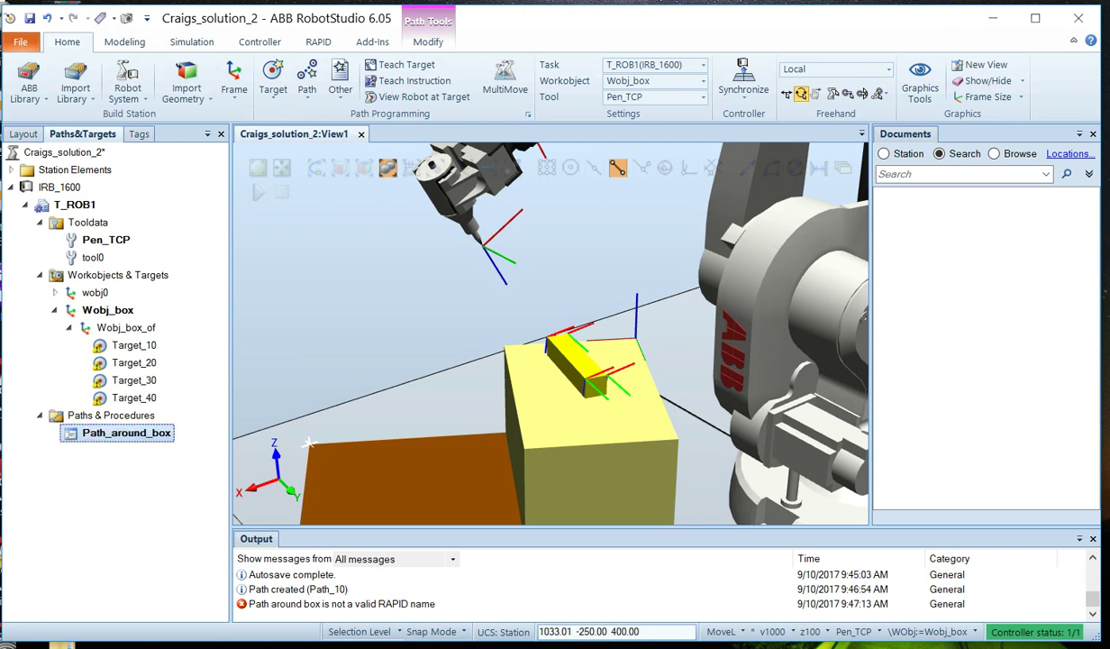
Set the default instruction speed to v300 and the default zone to fine
left_click(795, 632)
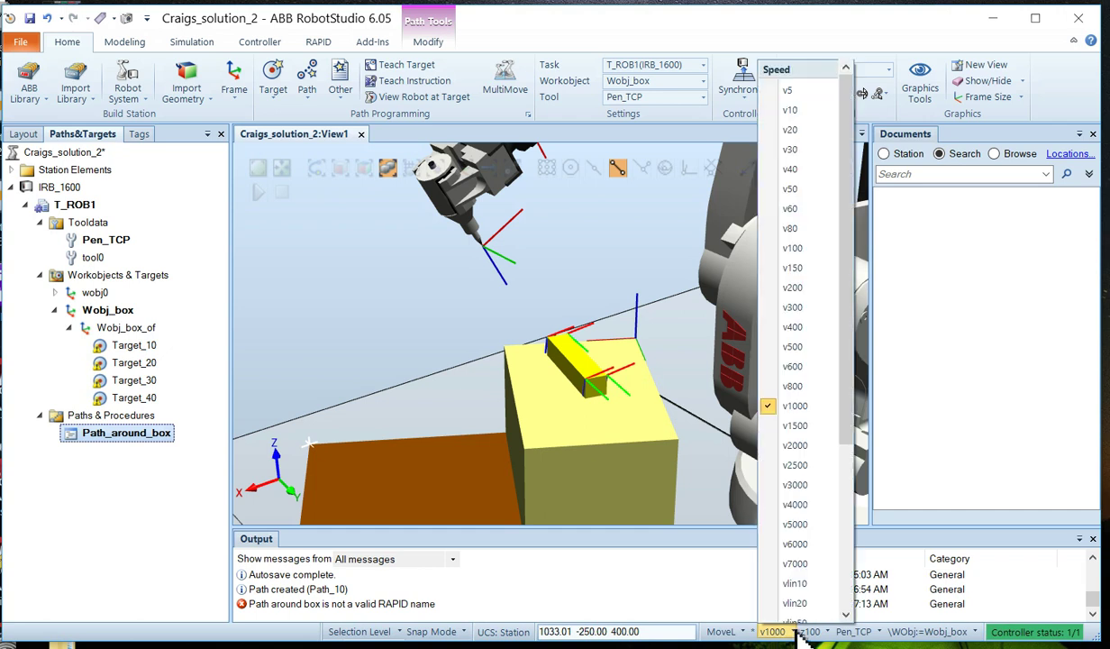
left_click(796, 310)
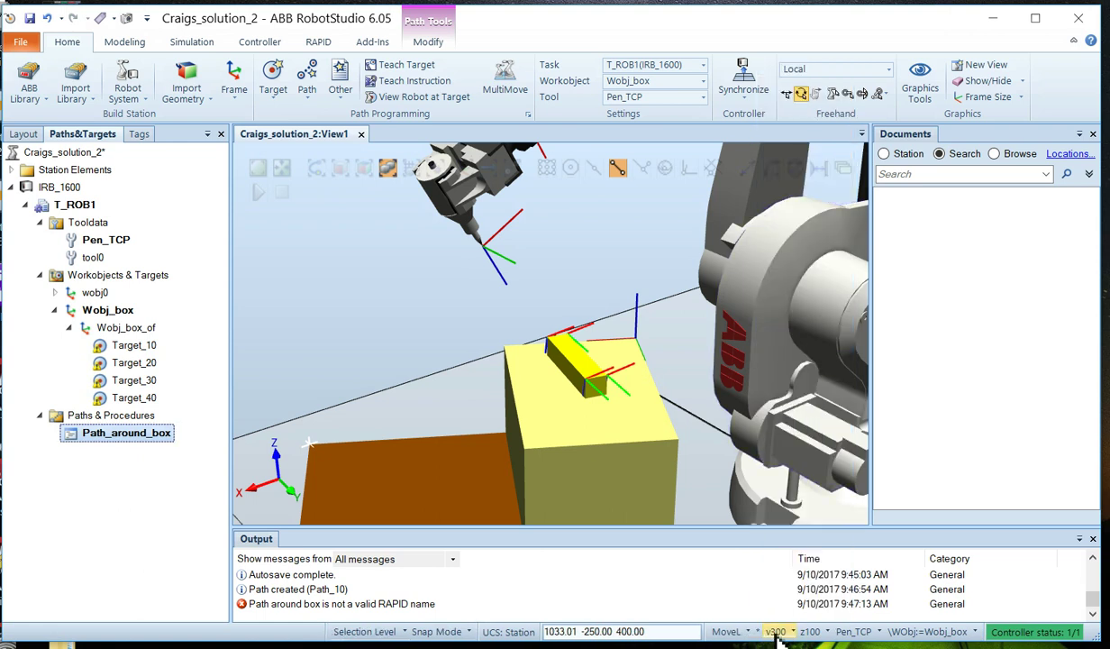
left_click(831, 632)
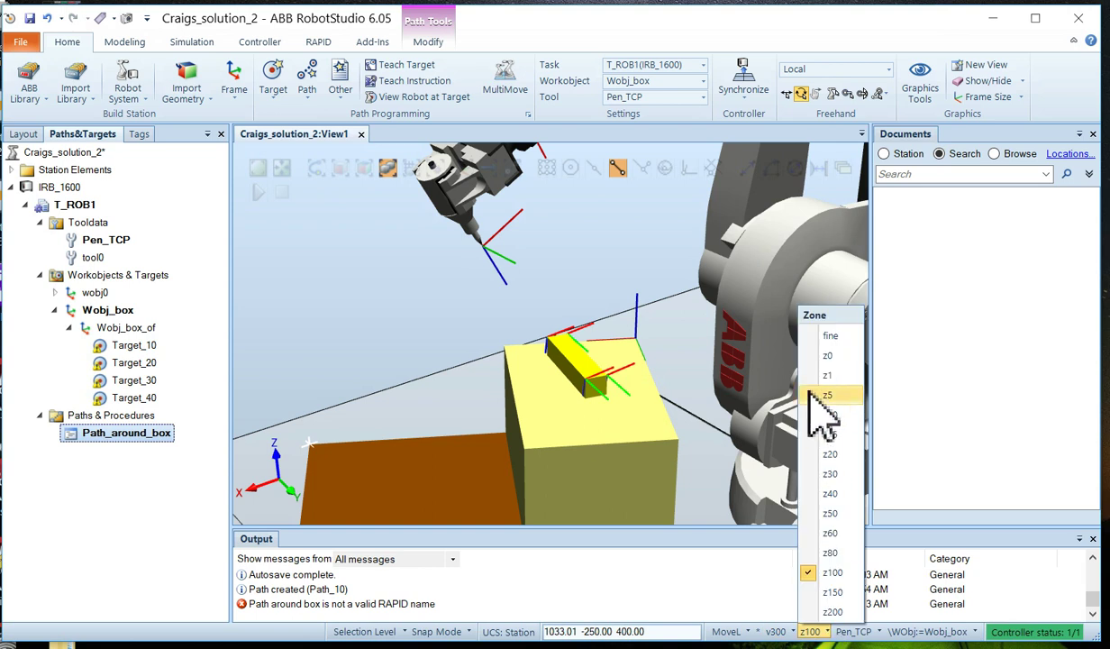
left_click(816, 337)
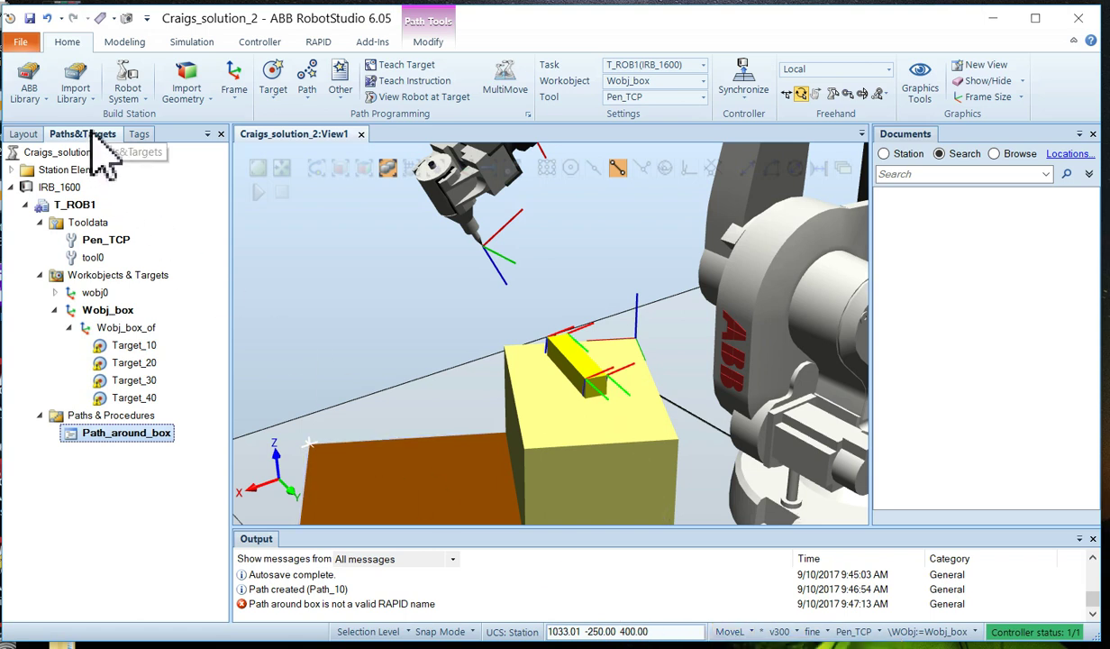
Add Target_10 through Target_40 as the last moves of Path_around_box, then expand it
left_click(119, 348)
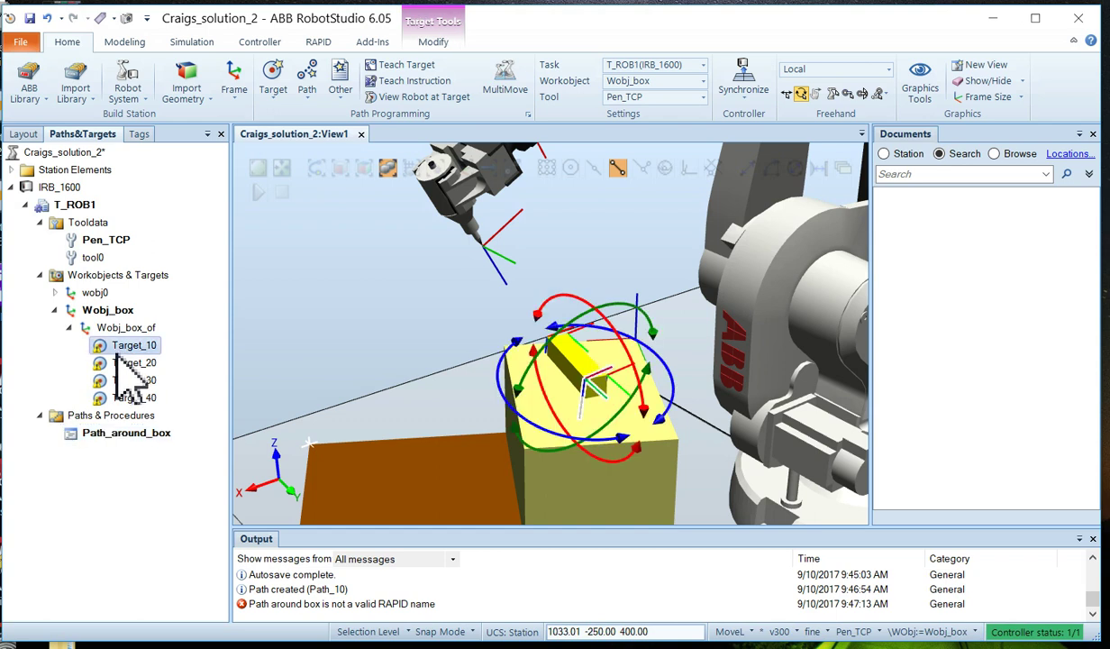
left_click(127, 397, "shift")
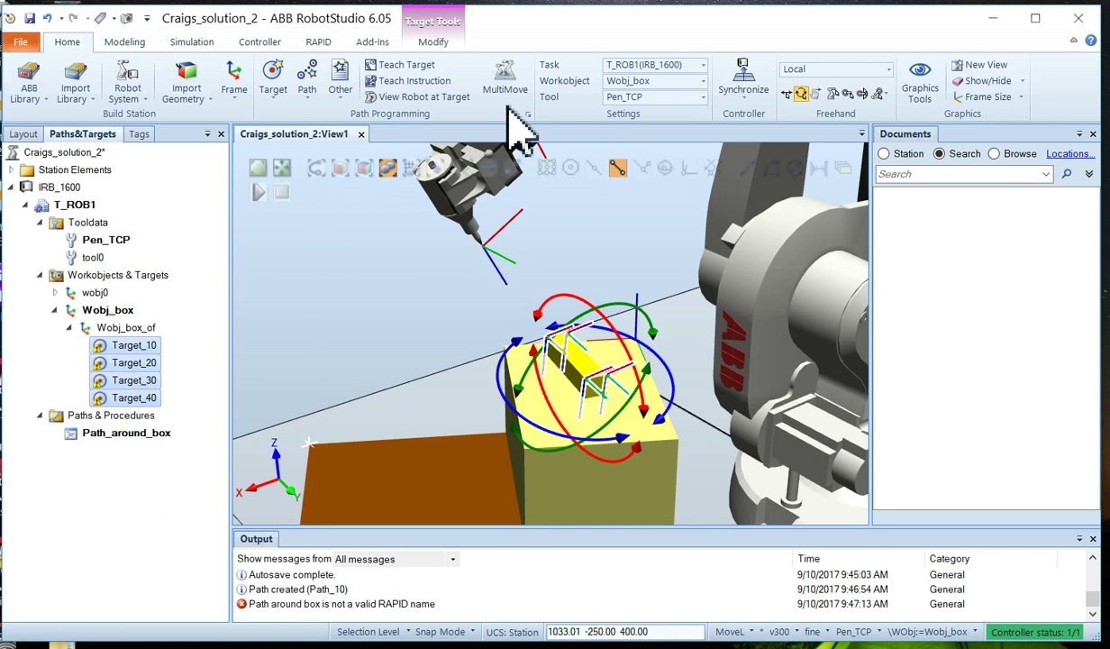
left_click(434, 42)
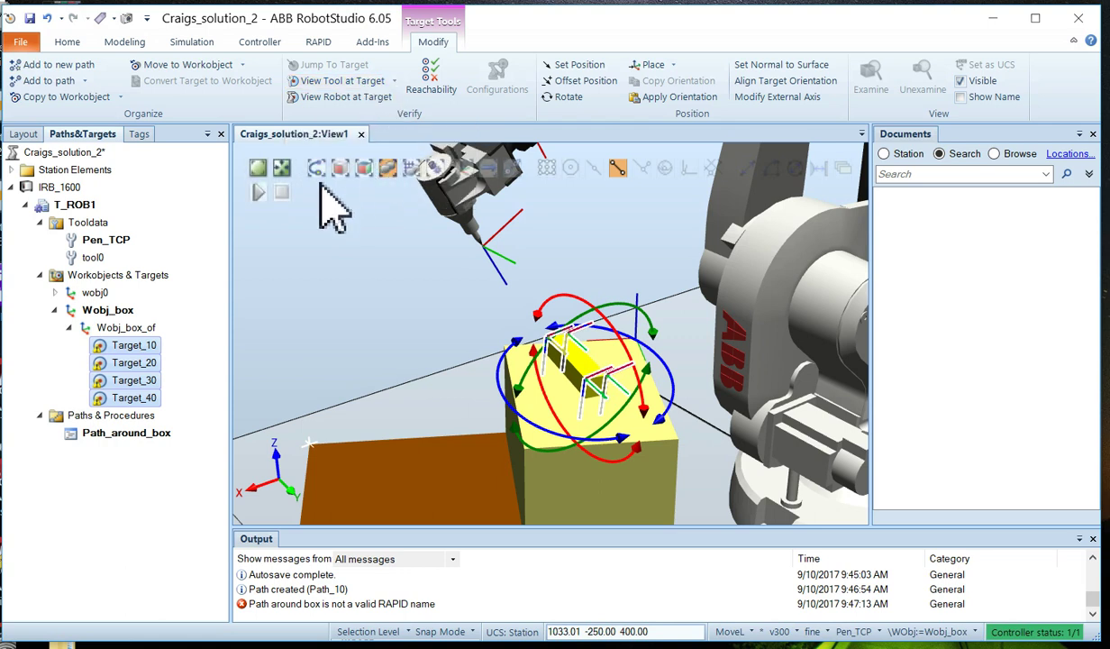
left_click(76, 83)
mouse_move(83, 101)
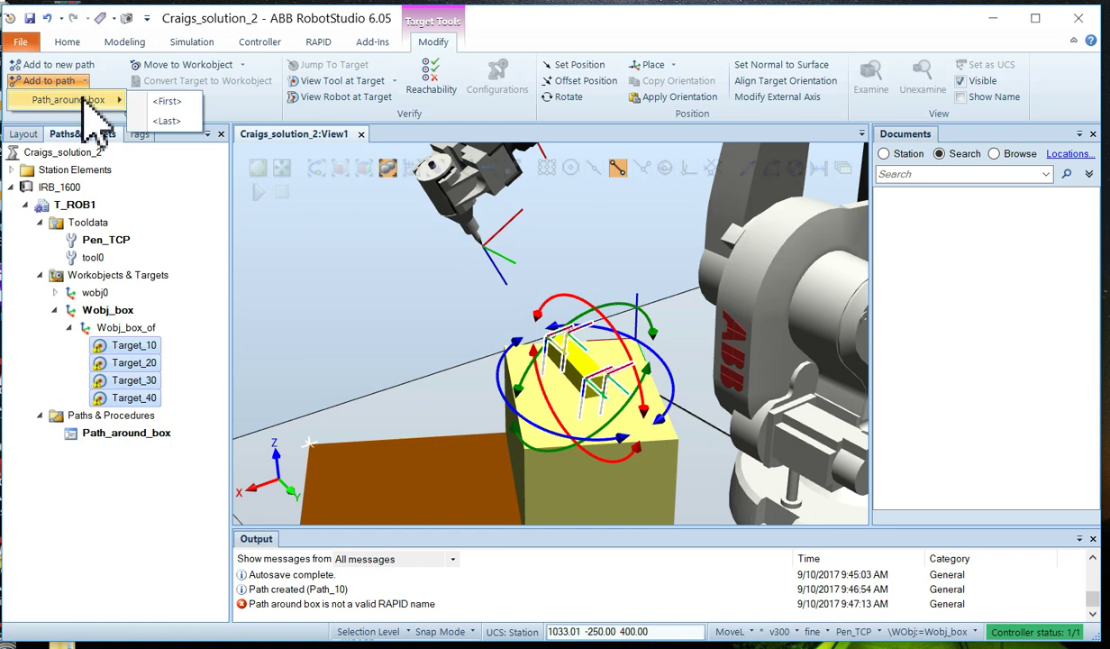
left_click(167, 121)
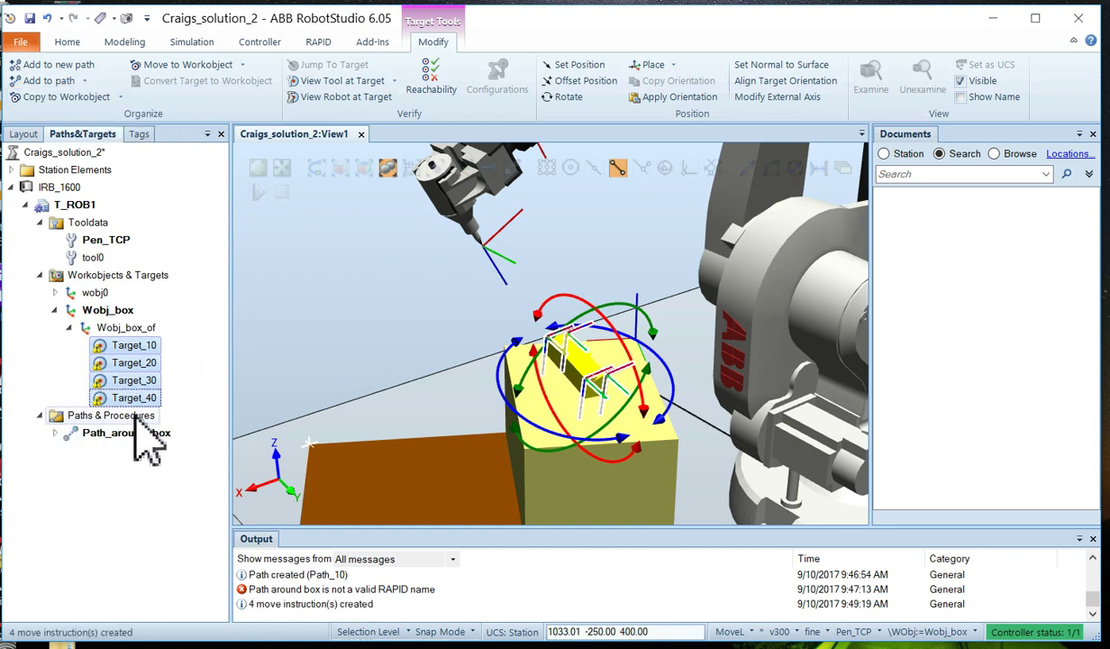
left_click(55, 432)
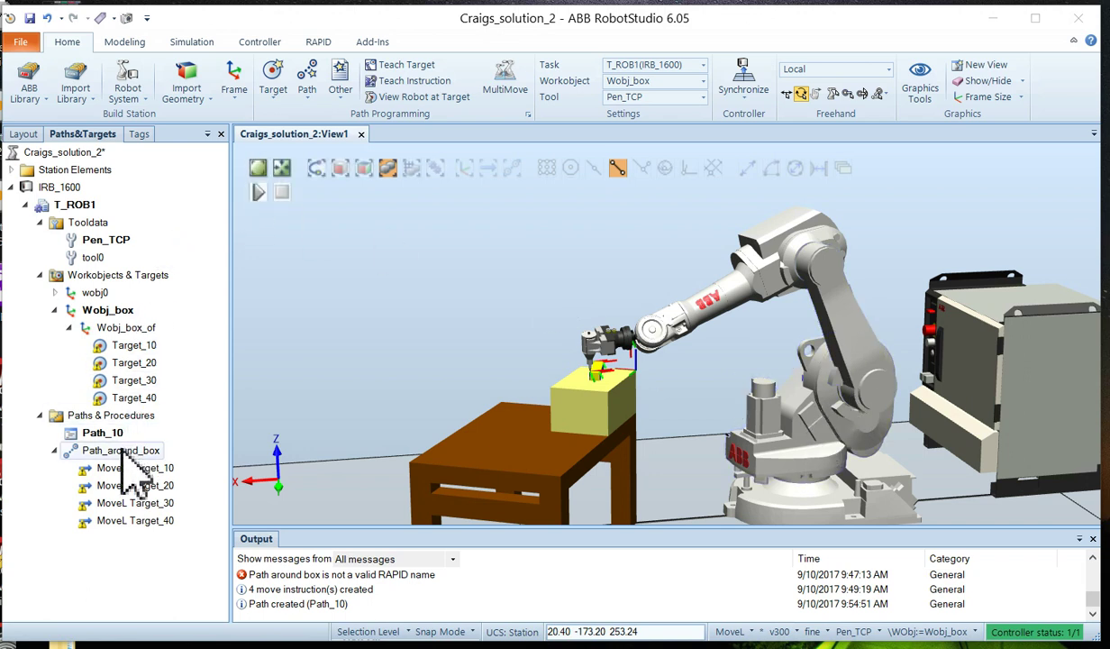
Select Path_around_box, which also creates an empty Path_20 along the way
left_click(120, 453)
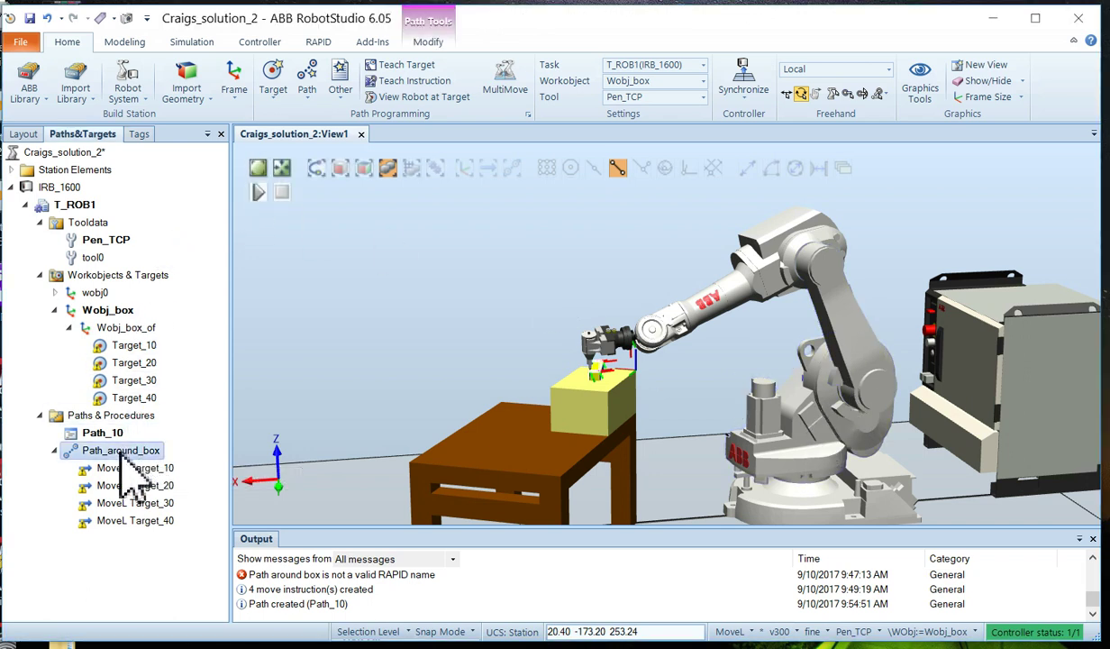
left_click(310, 74)
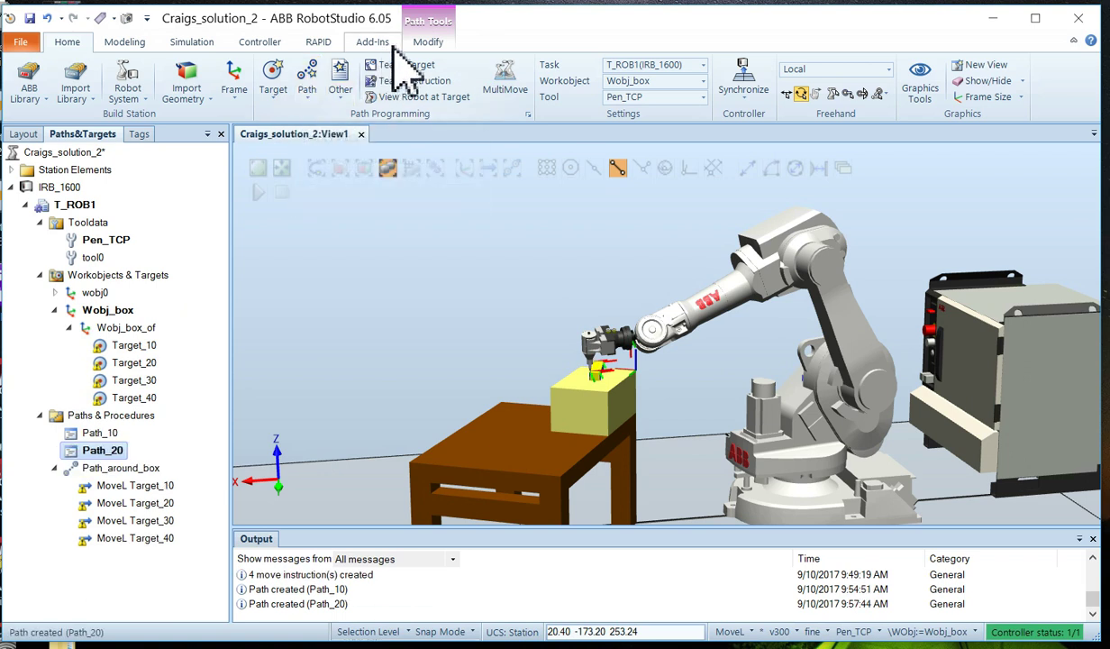
left_click(428, 43)
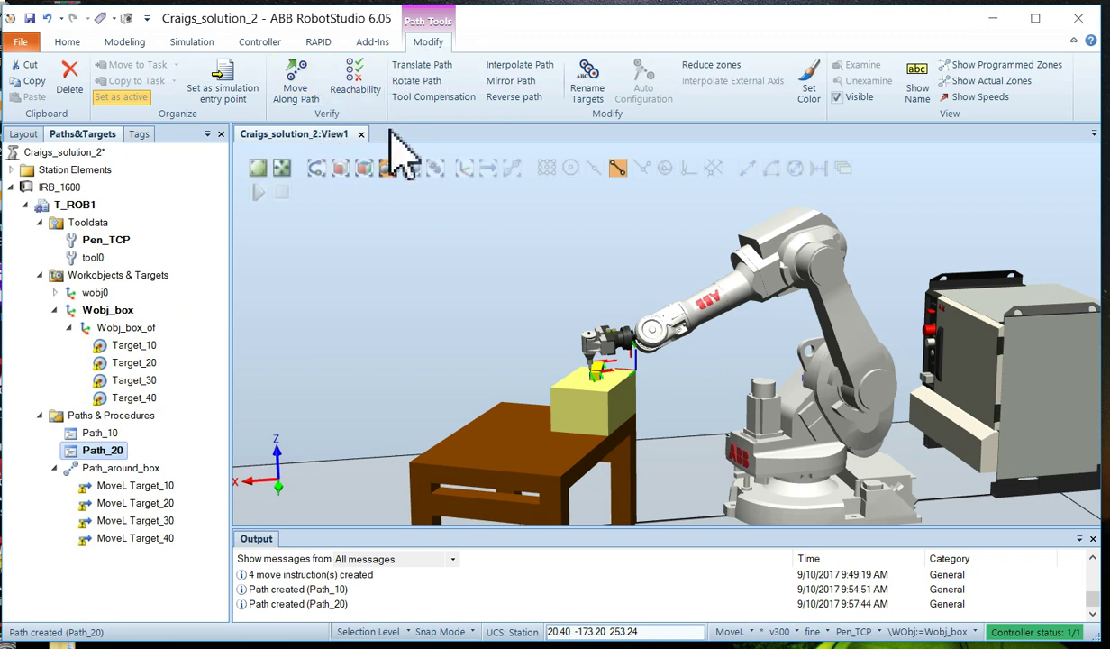
left_click(160, 468)
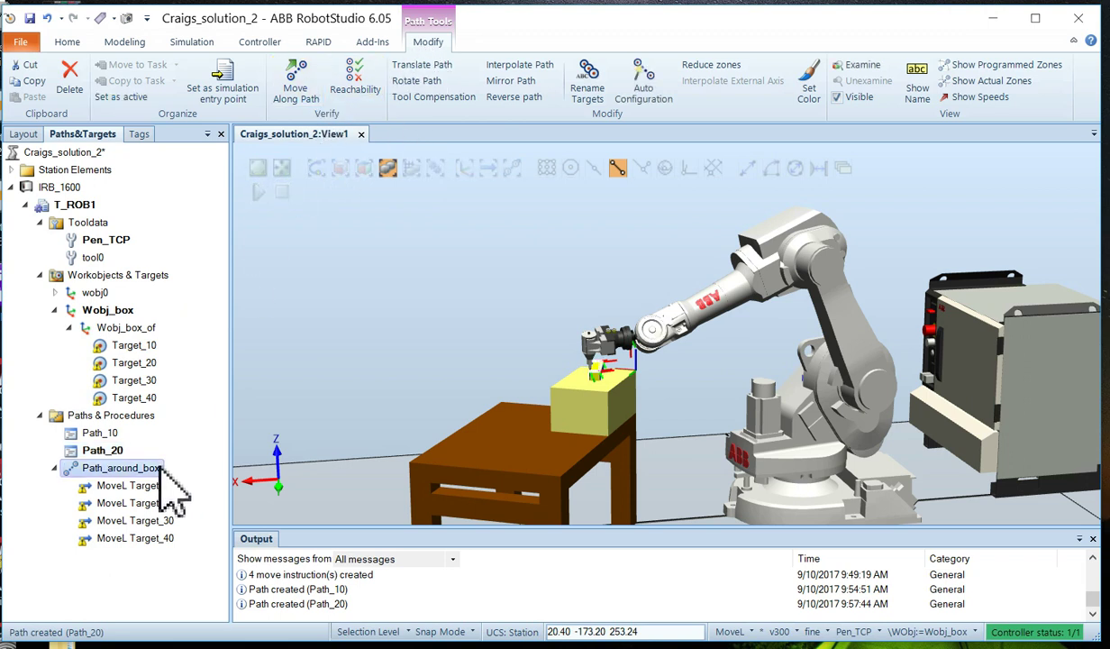
Run Auto Configuration on Path_around_box, preview the options, and pick (0,0,-1,1)
left_click(648, 83)
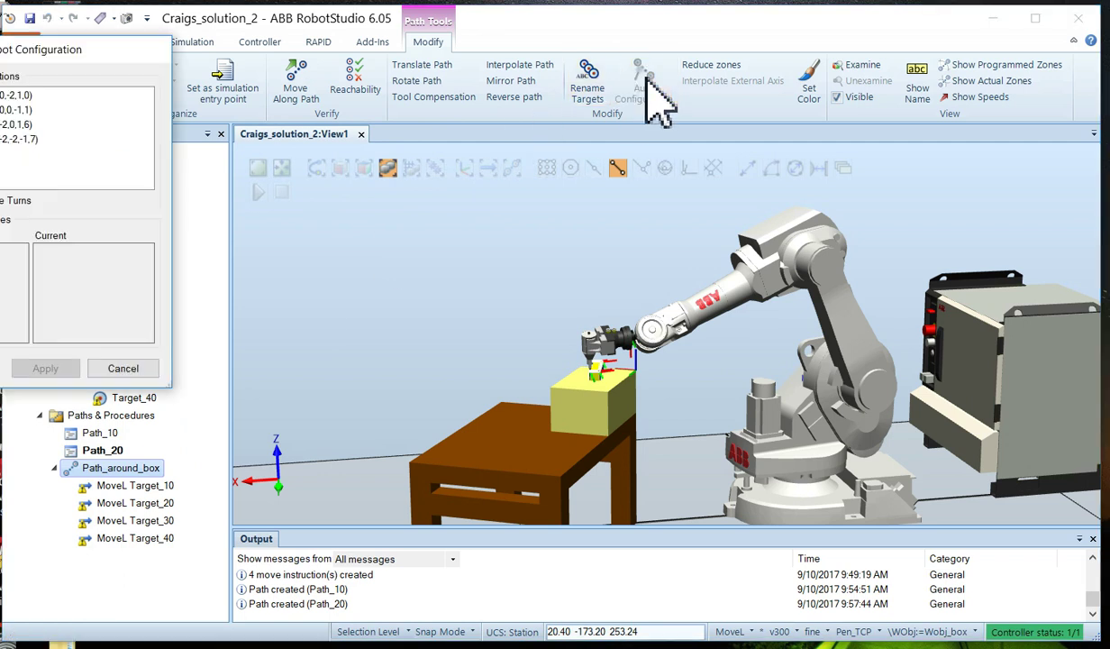
left_click(12, 96)
left_click(13, 110)
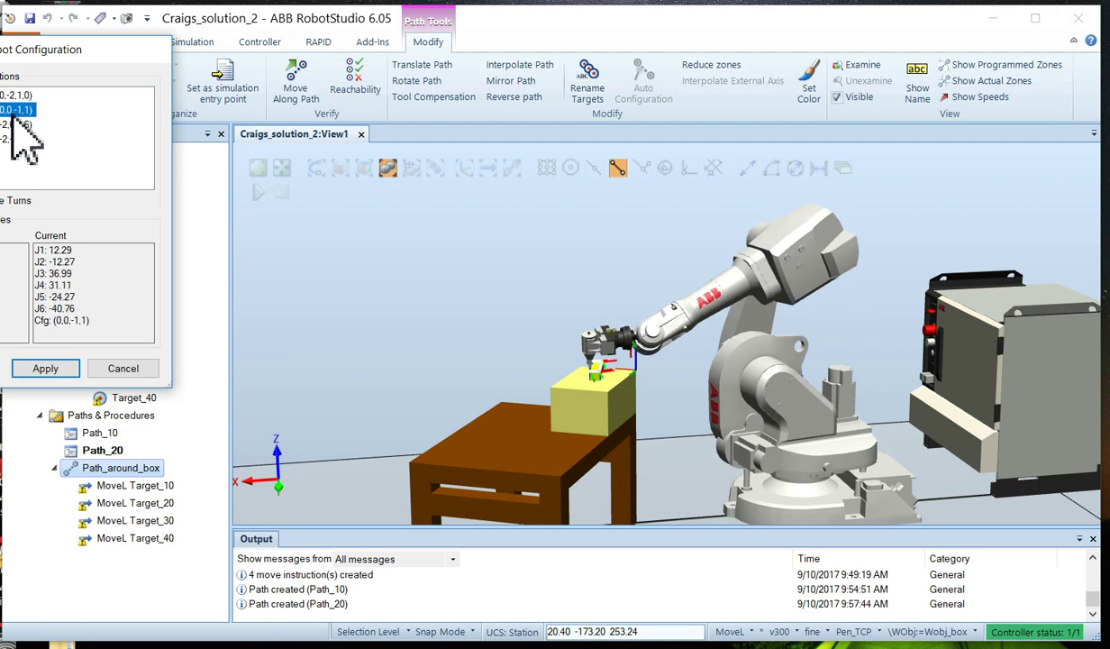
left_click(14, 125)
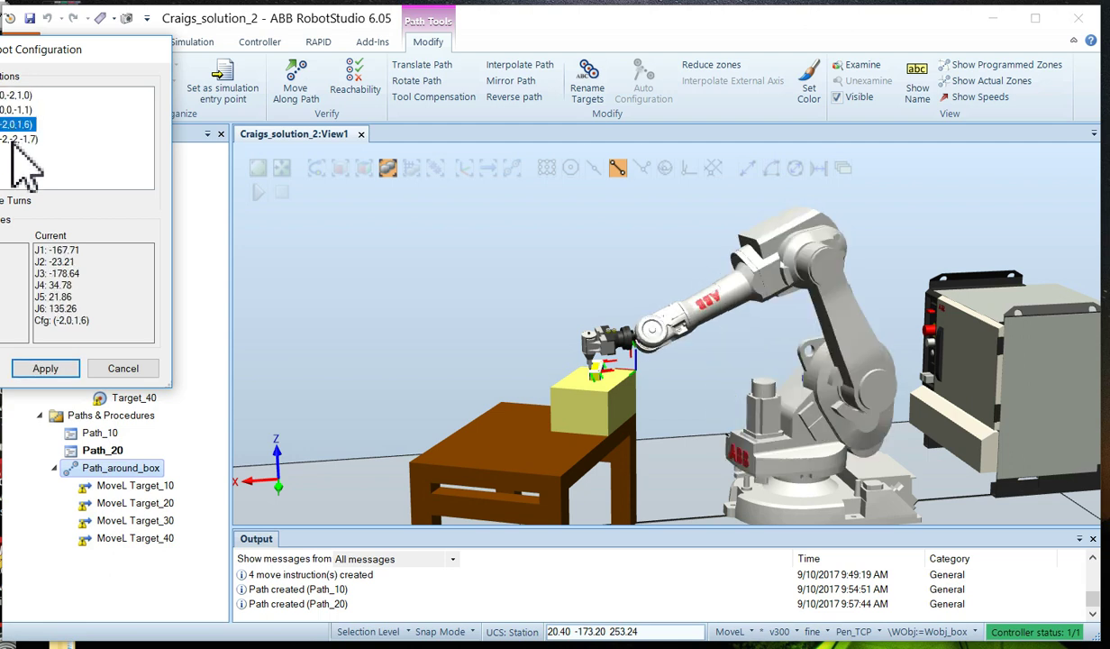
left_click(13, 140)
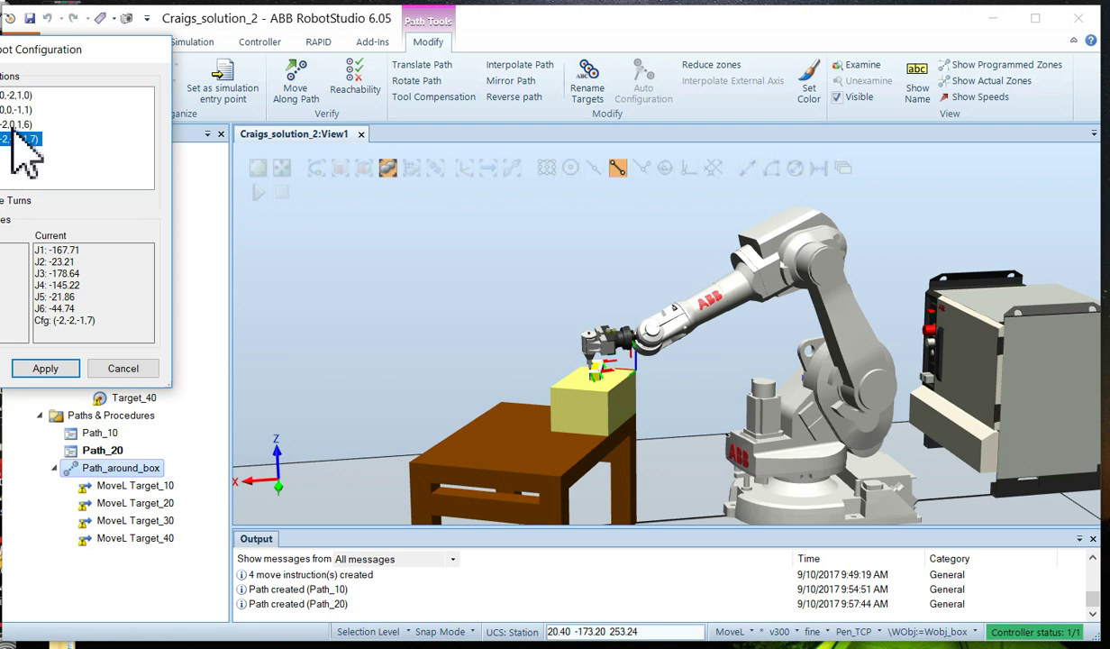
left_click(14, 96)
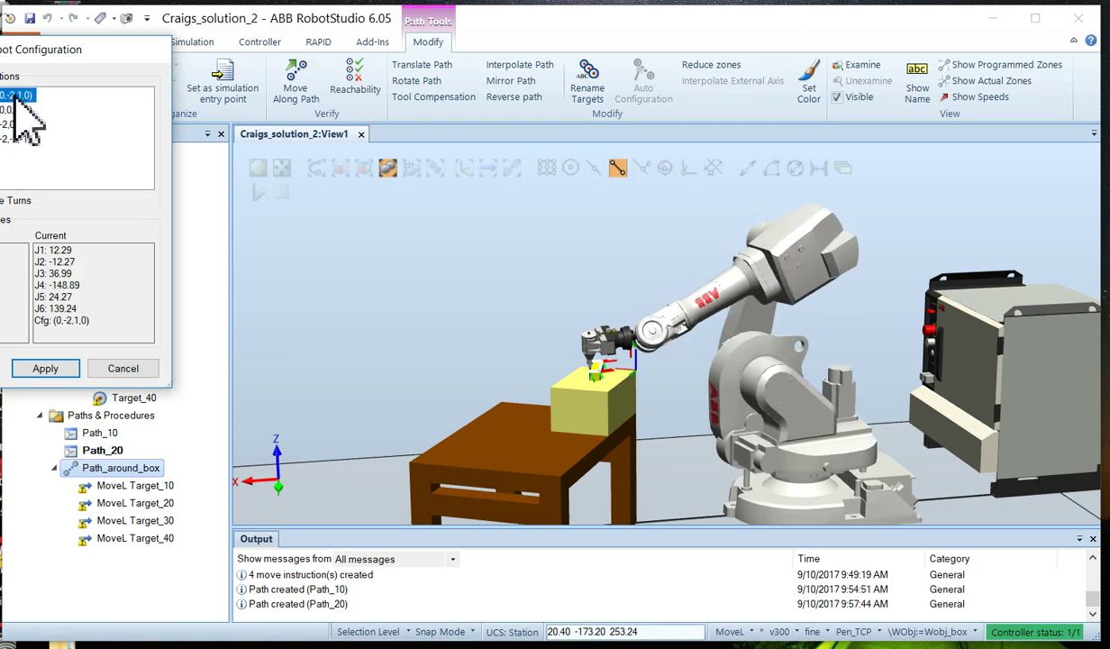
left_click(13, 110)
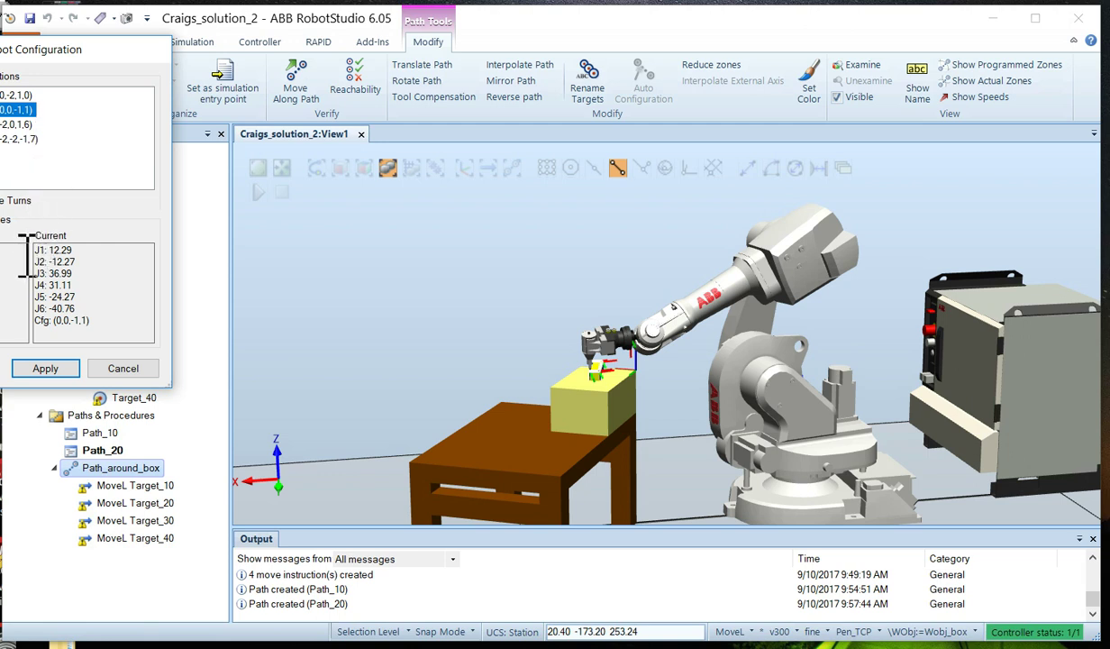
Apply configuration (0,0,-1,1) to all Path_around_box moves and zoom toward the box
left_click(45, 368)
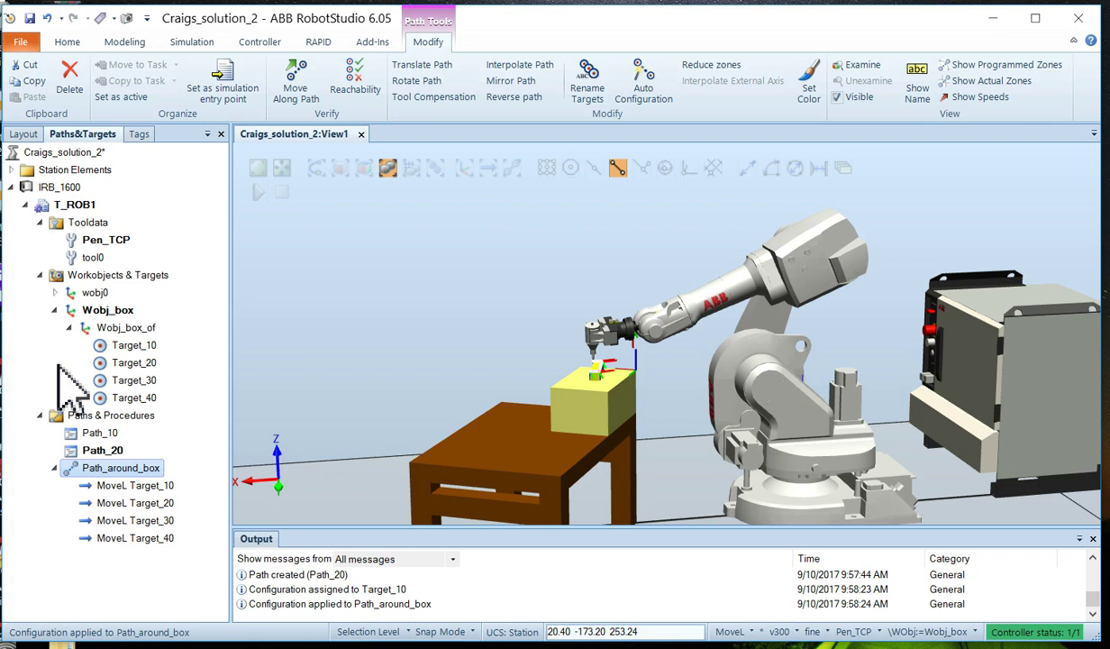
scroll(441, 409, "up", 6)
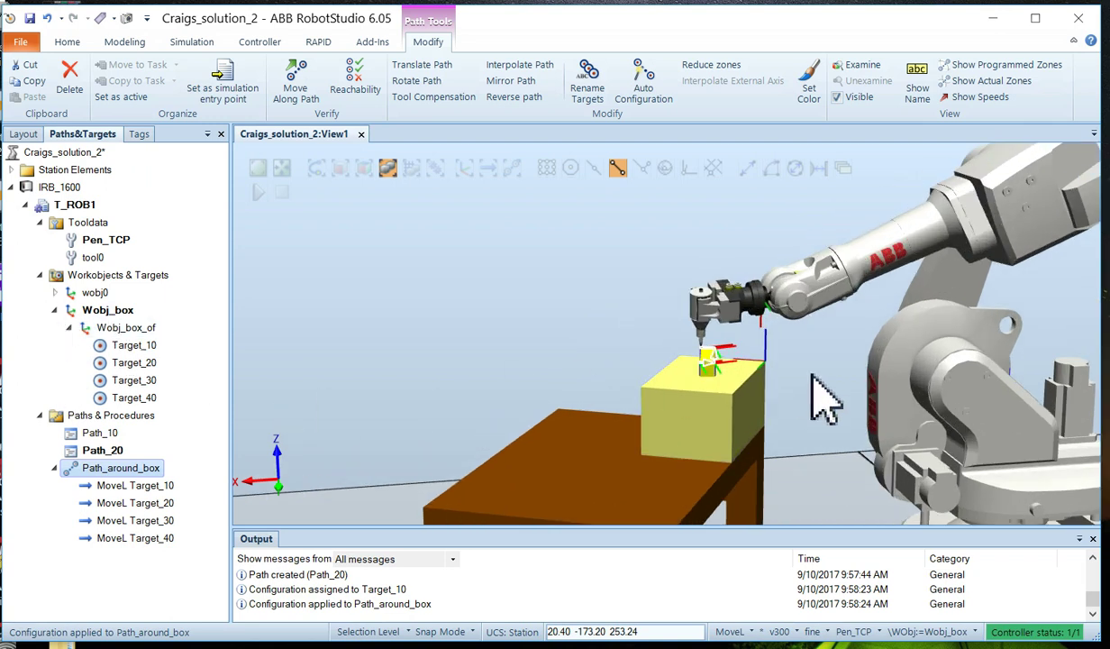